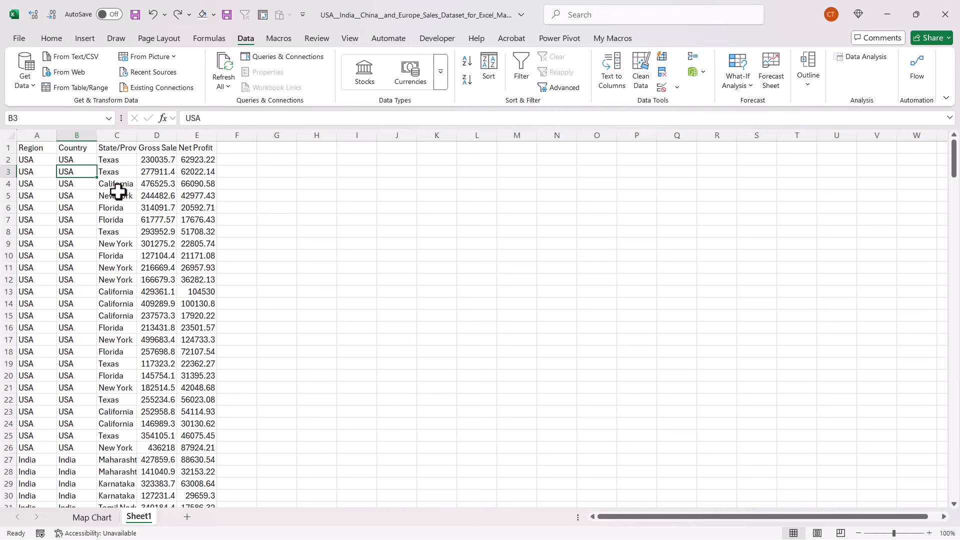
Step: Convert the sales data range A1:E276 into a table with headers and name it Sales_Data
{"action": "left_click", "coordinate": [114, 186]}
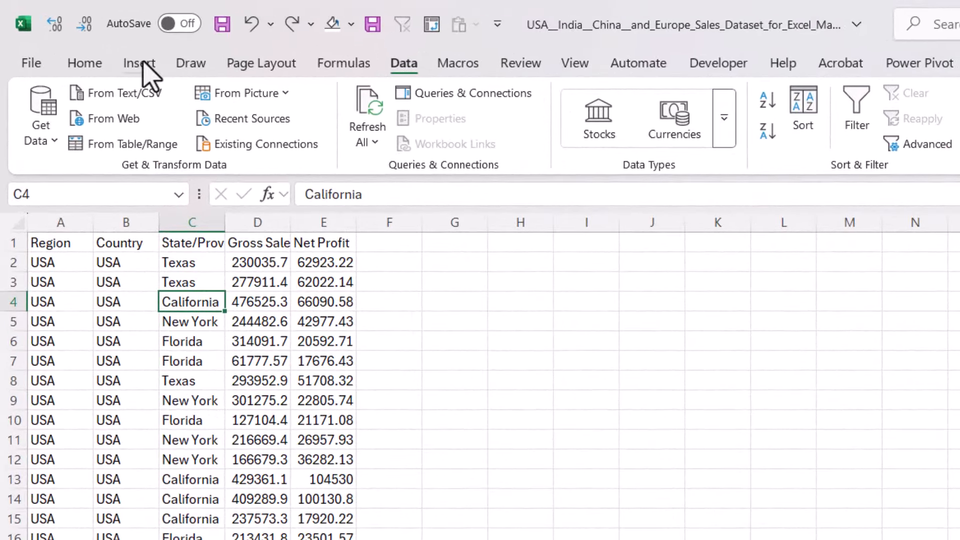
{"action": "left_click", "coordinate": [143, 65]}
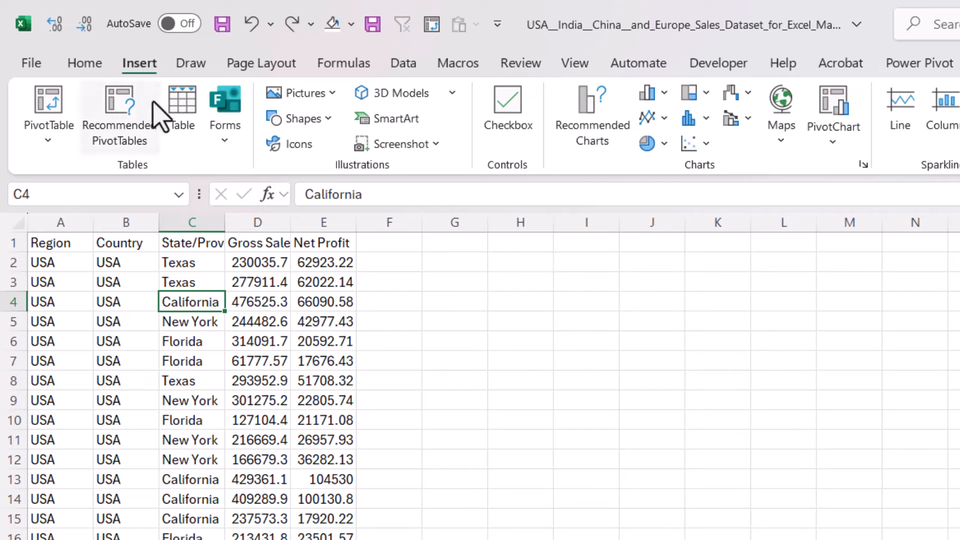
{"action": "left_click", "coordinate": [182, 119]}
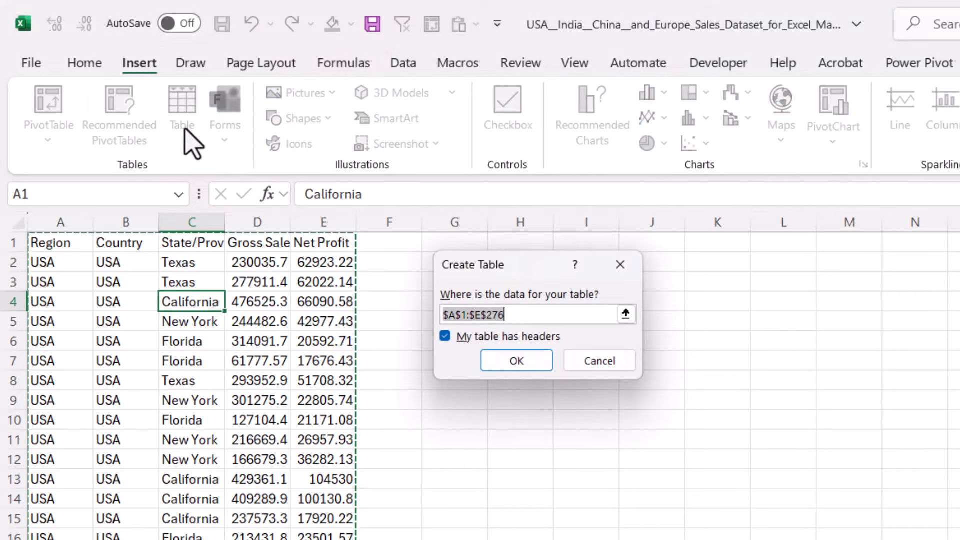
{"action": "left_click", "coordinate": [533, 364]}
{"action": "left_click", "coordinate": [88, 118]}
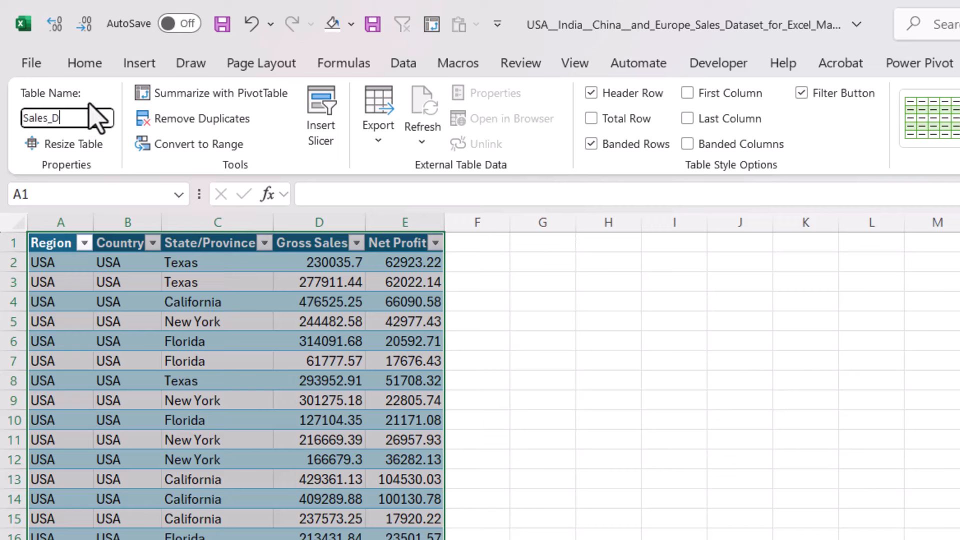
{"action": "key", "text": "Return"}
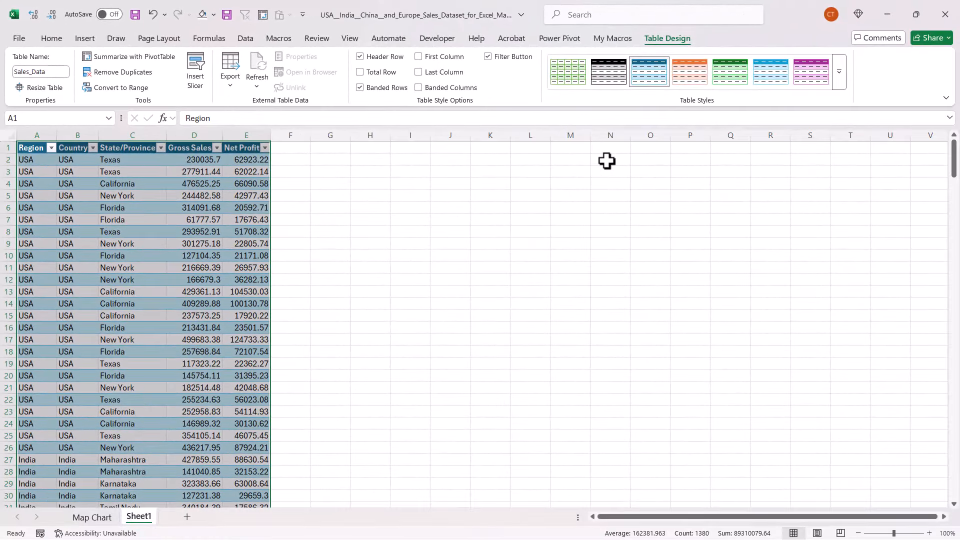
Step: Enter the label Region in cell N2
{"action": "left_click", "coordinate": [606, 161]}
{"action": "type", "text": "Region"}
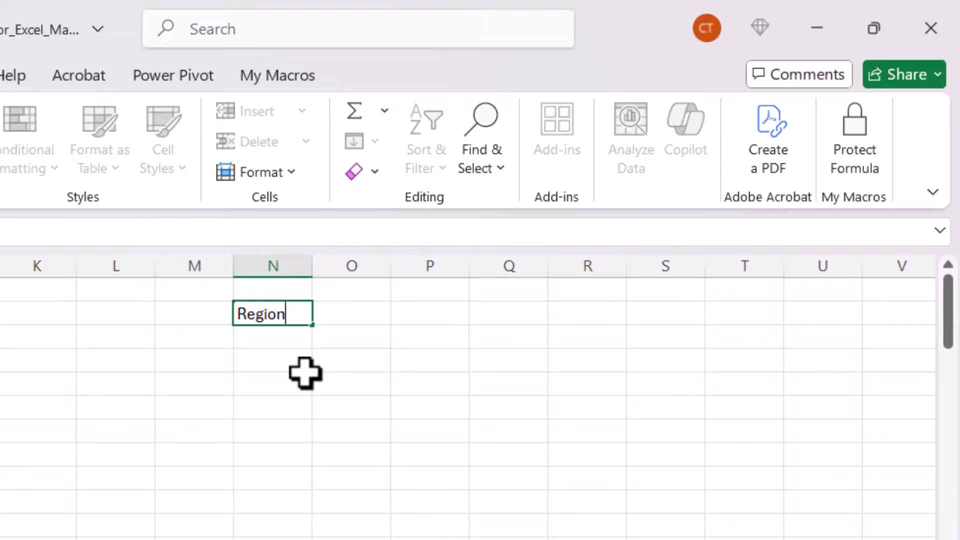
{"action": "key", "text": "Return"}
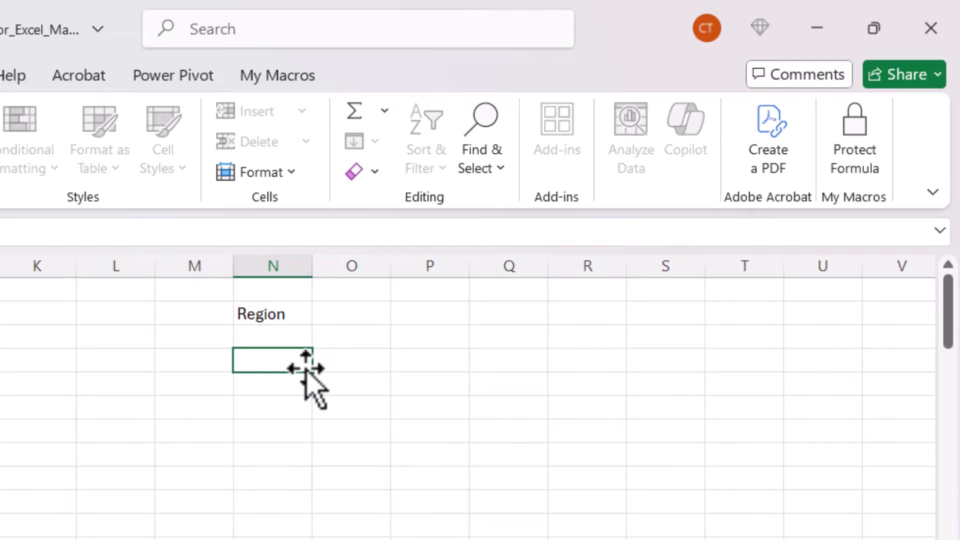
Step: Add a list validation to cell O2 with the entries USA, China, India, Europe, and choose USA from it
{"action": "left_click", "coordinate": [354, 315]}
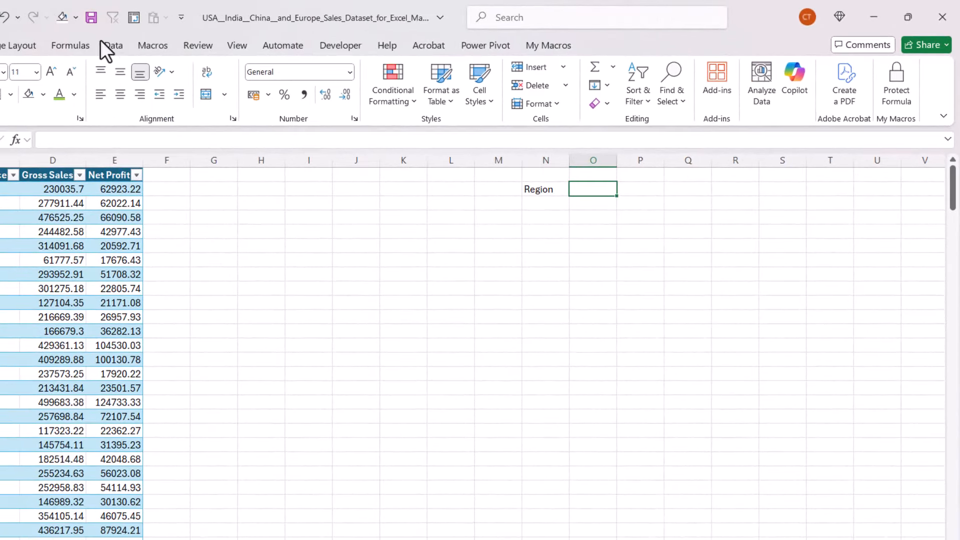
{"action": "left_click", "coordinate": [110, 48]}
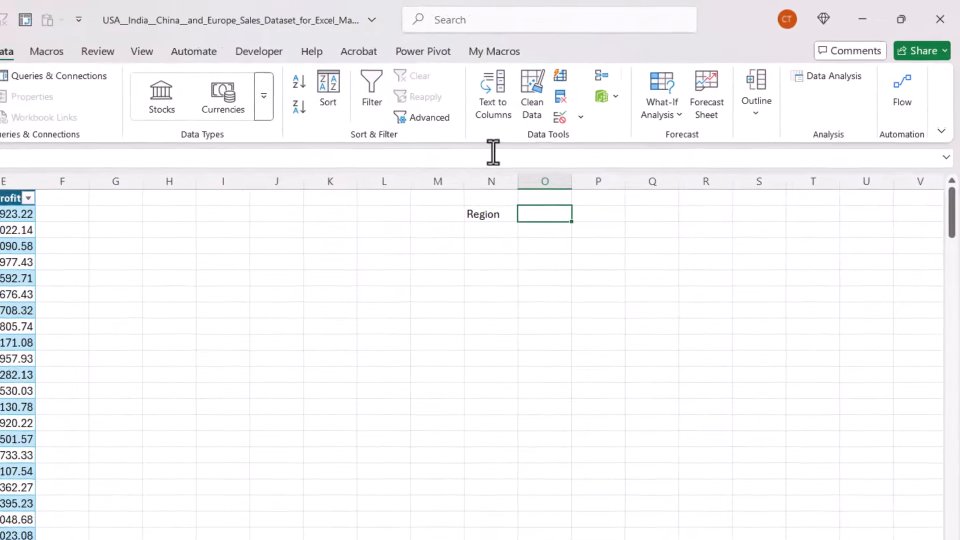
{"action": "left_click", "coordinate": [490, 142]}
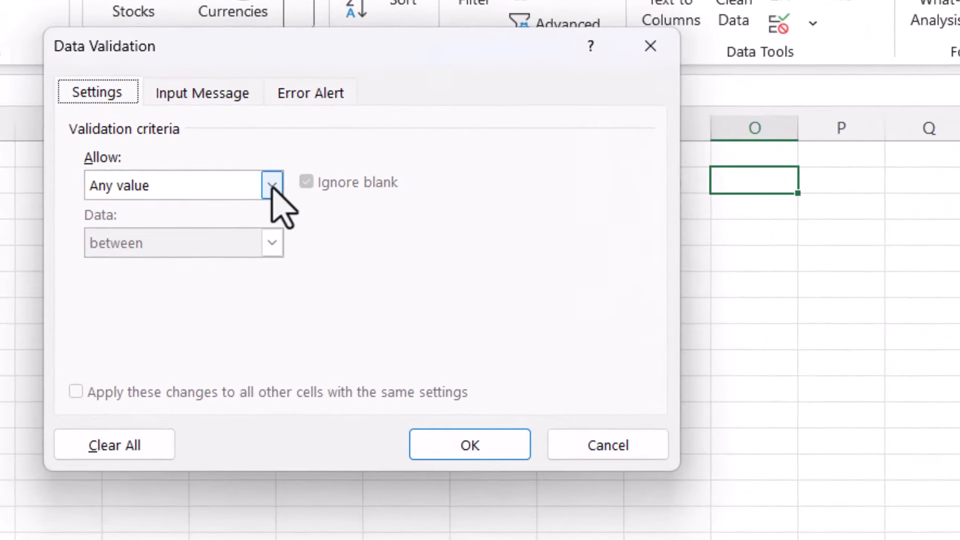
{"action": "left_click", "coordinate": [272, 186]}
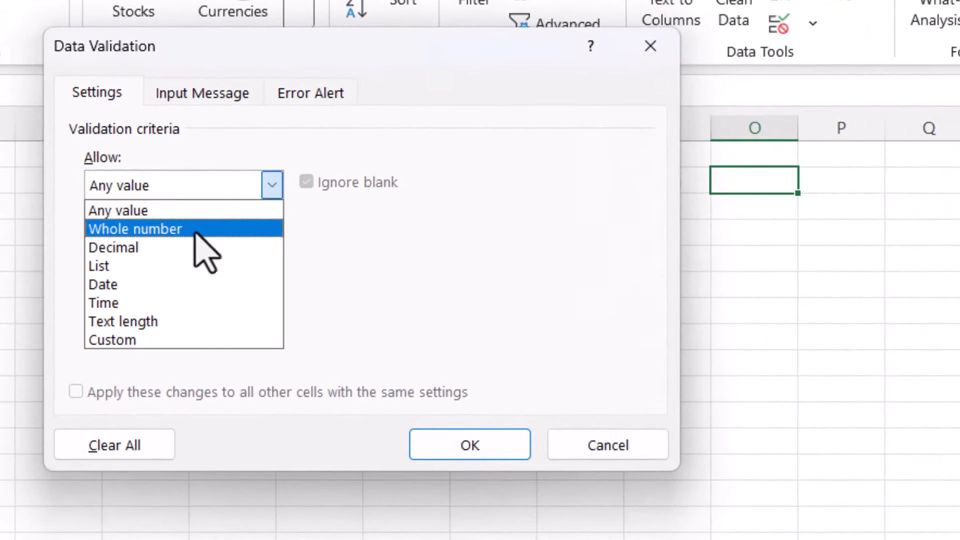
{"action": "left_click", "coordinate": [159, 267]}
{"action": "left_click", "coordinate": [148, 300]}
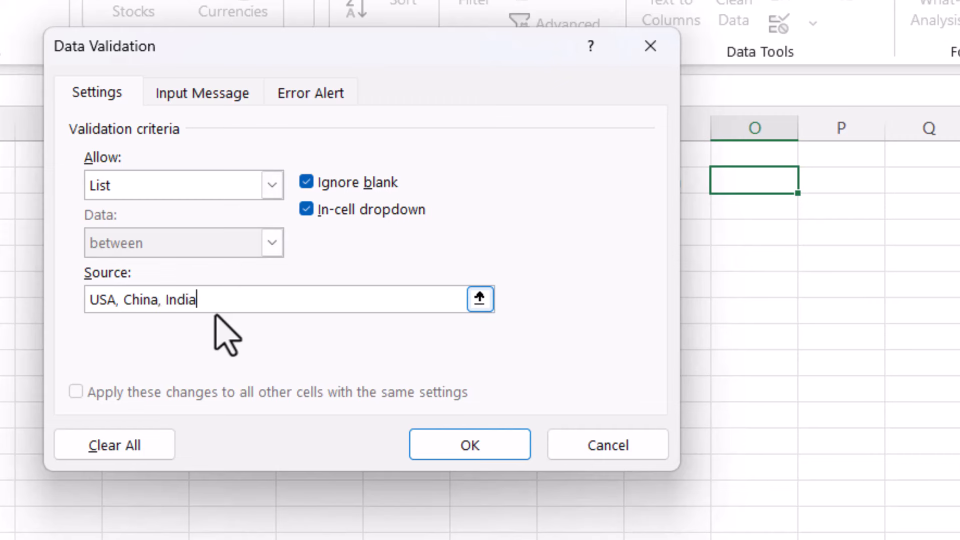
{"action": "type", "text": "ope"}
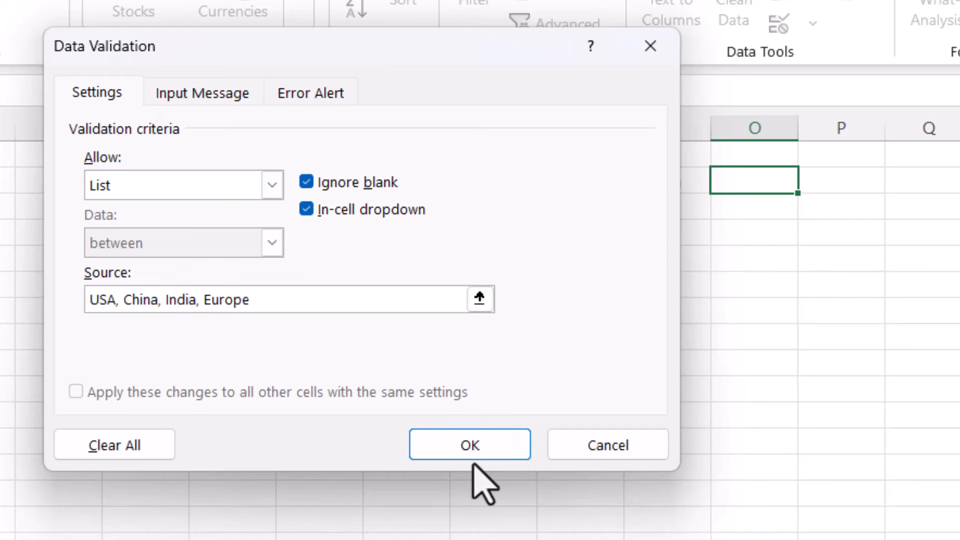
{"action": "left_click", "coordinate": [455, 442]}
{"action": "left_click", "coordinate": [809, 181]}
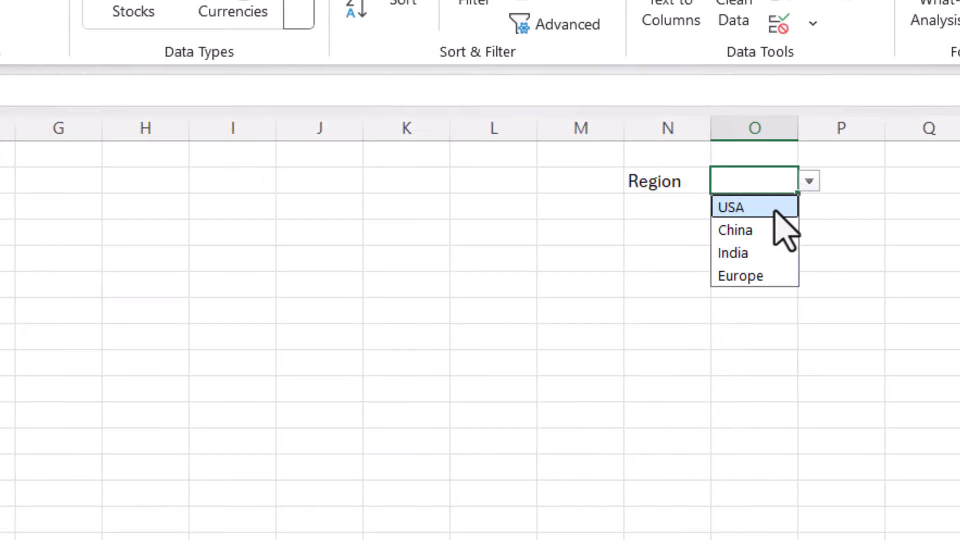
{"action": "left_click", "coordinate": [772, 208]}
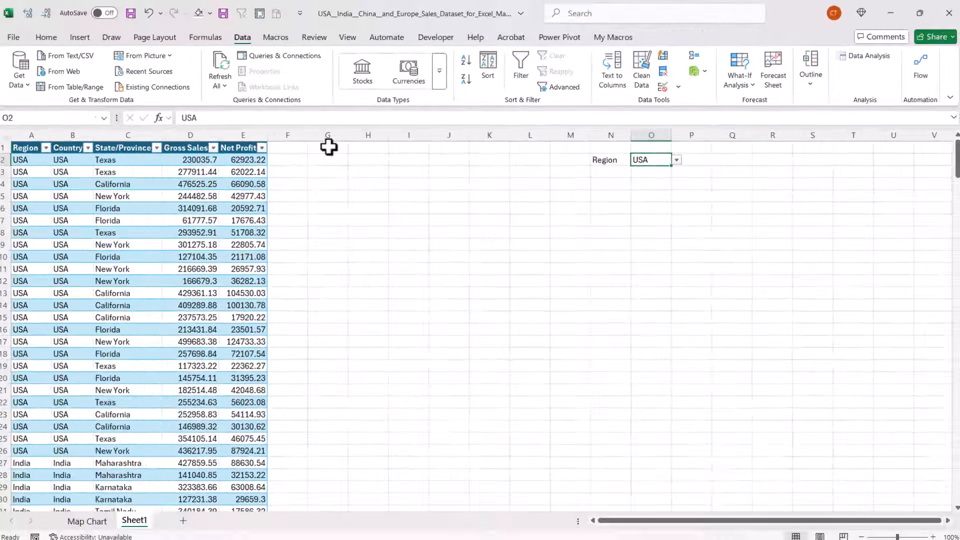
Step: Copy the Country, State/Province and Gross Sales headers of the table to a new block starting at G1
{"action": "left_click_drag", "start_coordinate": [81, 147], "coordinate": [139, 147]}
{"action": "left_click_drag", "start_coordinate": [199, 105], "coordinate": [273, 105]}
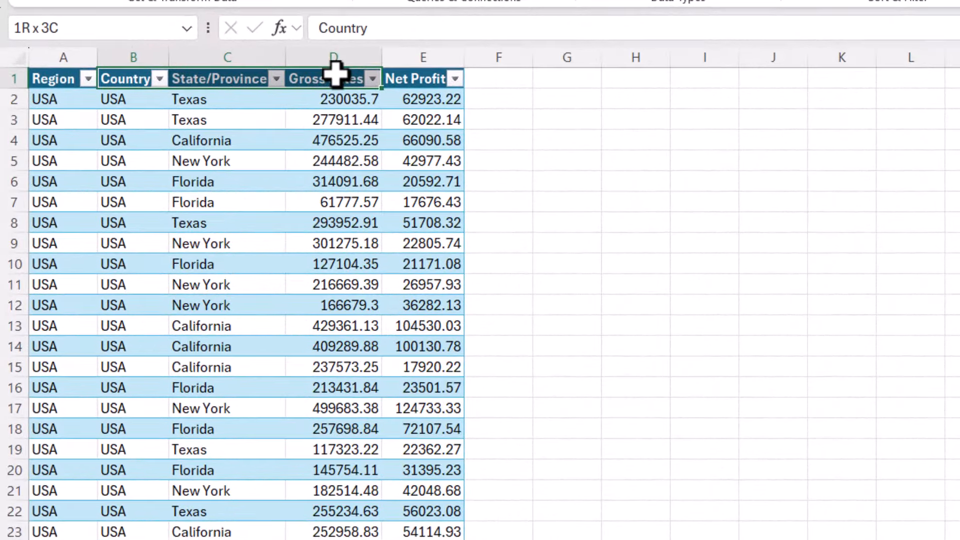
{"action": "left_click_drag", "start_coordinate": [335, 73], "coordinate": [335, 73]}
{"action": "key", "text": "ctrl+c"}
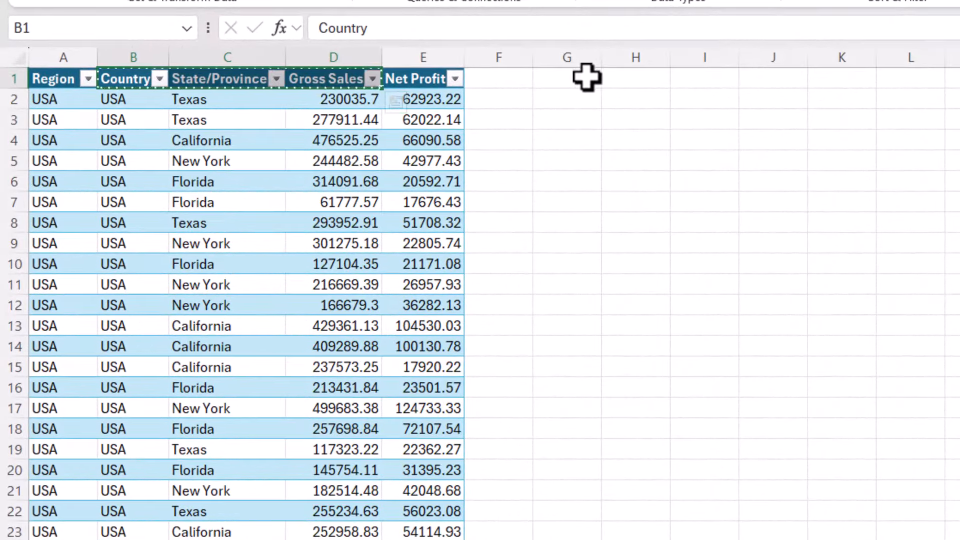
{"action": "left_click", "coordinate": [586, 76]}
{"action": "key", "text": "ctrl+v"}
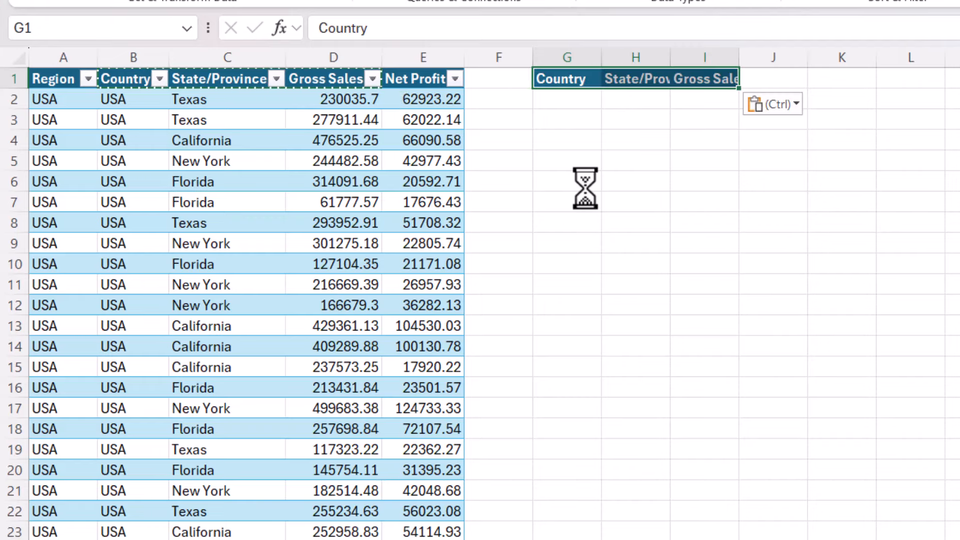
Step: Auto-fit the widths of columns G to I to their header text
{"action": "left_click", "coordinate": [585, 56]}
{"action": "left_click_drag", "start_coordinate": [585, 57], "coordinate": [735, 58]}
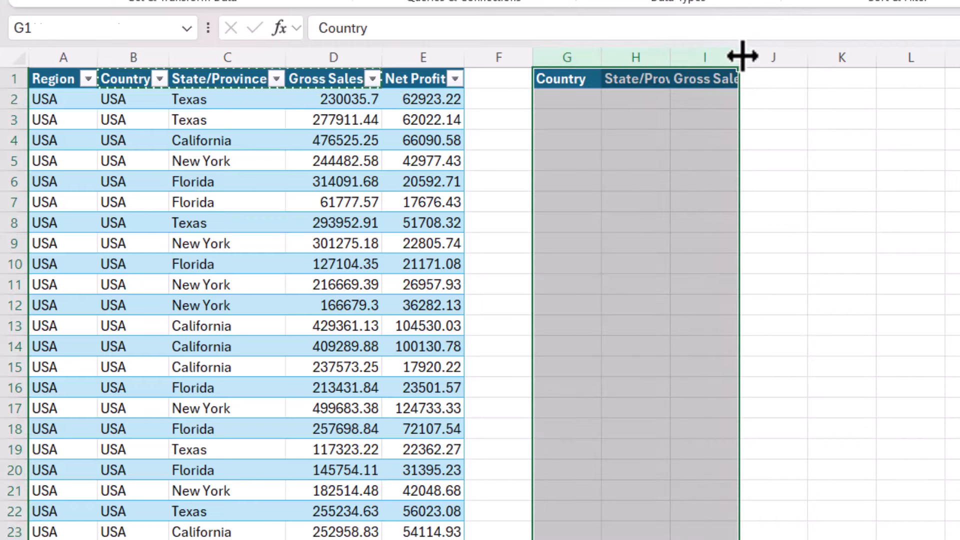
{"action": "double_click", "coordinate": [737, 58]}
{"action": "left_click", "coordinate": [759, 161]}
Step: Enter a FILTER formula in G2 returning the table's Country to Gross Sales columns where Region equals O2
{"action": "left_click", "coordinate": [570, 102]}
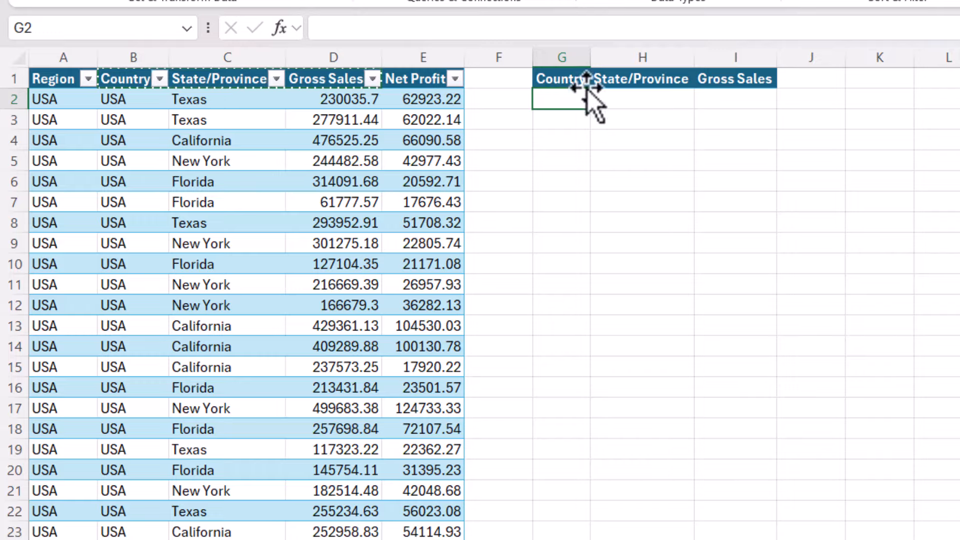
{"action": "type", "text": "="}
{"action": "type", "text": "filtre"}
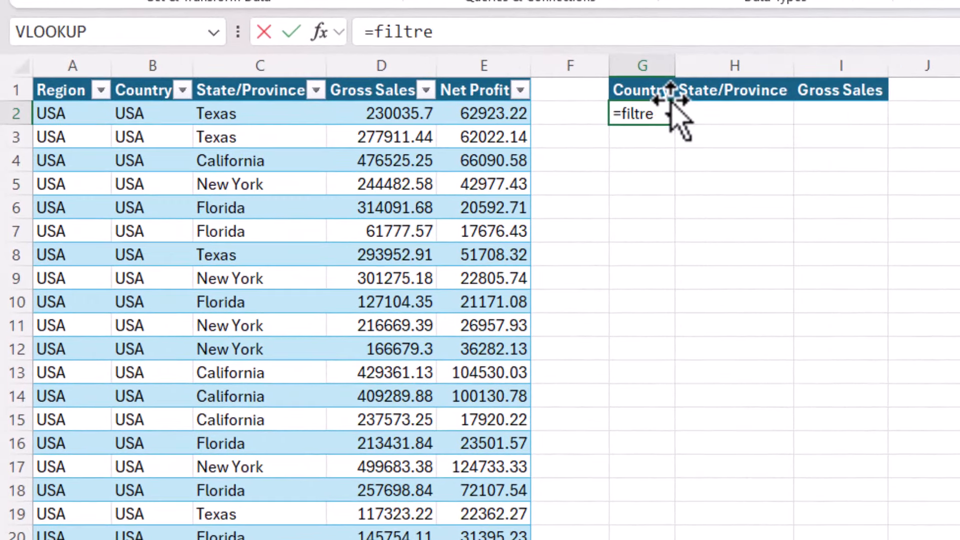
{"action": "type", "text": "r"}
{"action": "key", "text": "BackSpace"}
{"action": "key", "text": "BackSpace"}
{"action": "key", "text": "BackSpace"}
{"action": "type", "text": "er("}
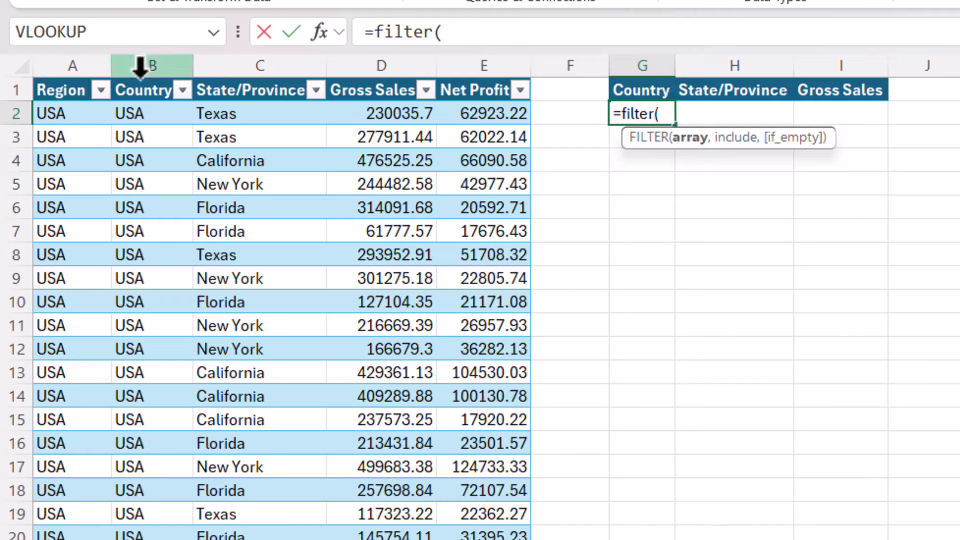
{"action": "left_click_drag", "start_coordinate": [140, 75], "coordinate": [379, 83]}
{"action": "type", "text": ","}
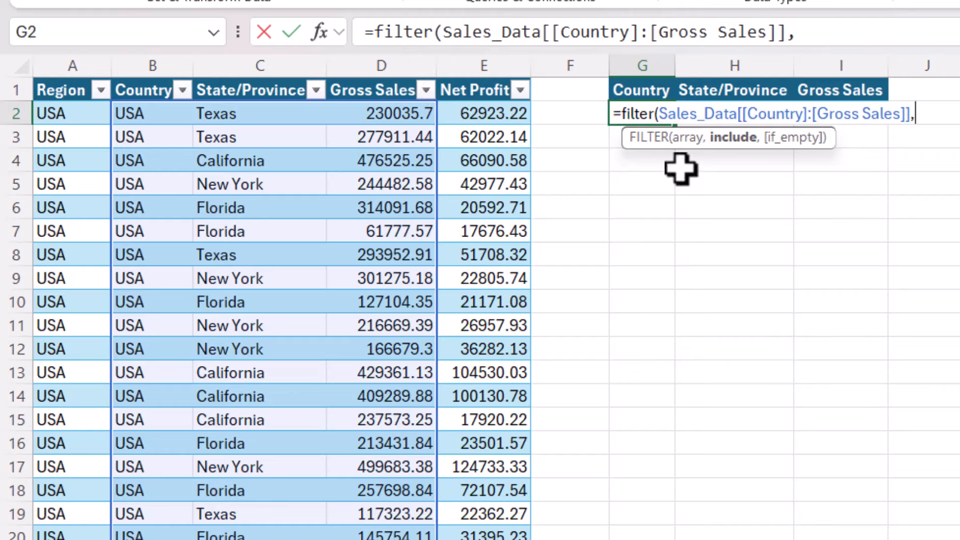
{"action": "left_click", "coordinate": [64, 76]}
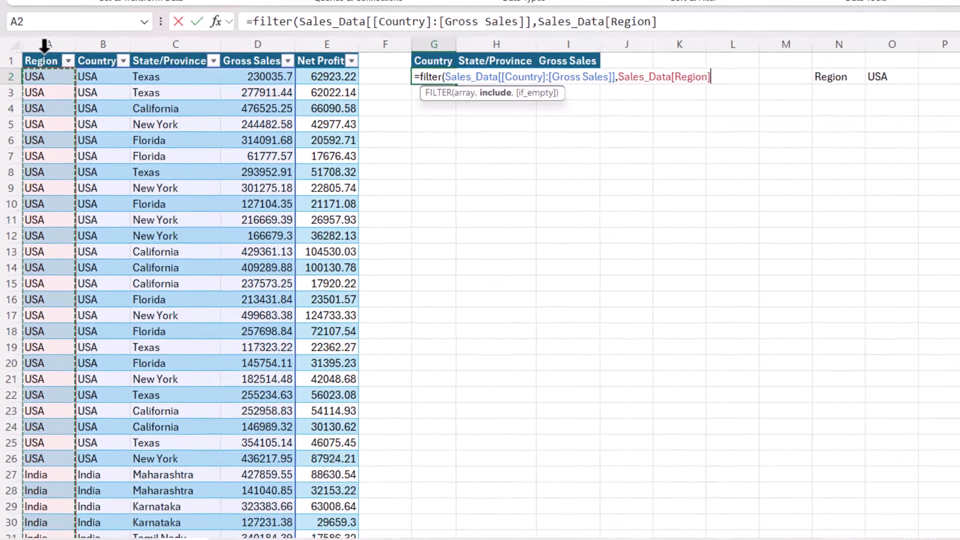
{"action": "type", "text": "="}
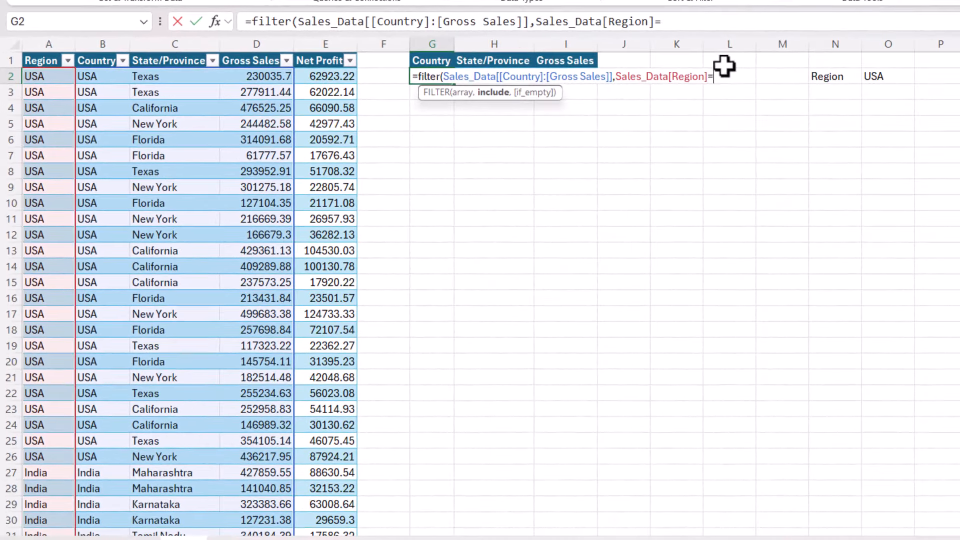
{"action": "left_click", "coordinate": [892, 77]}
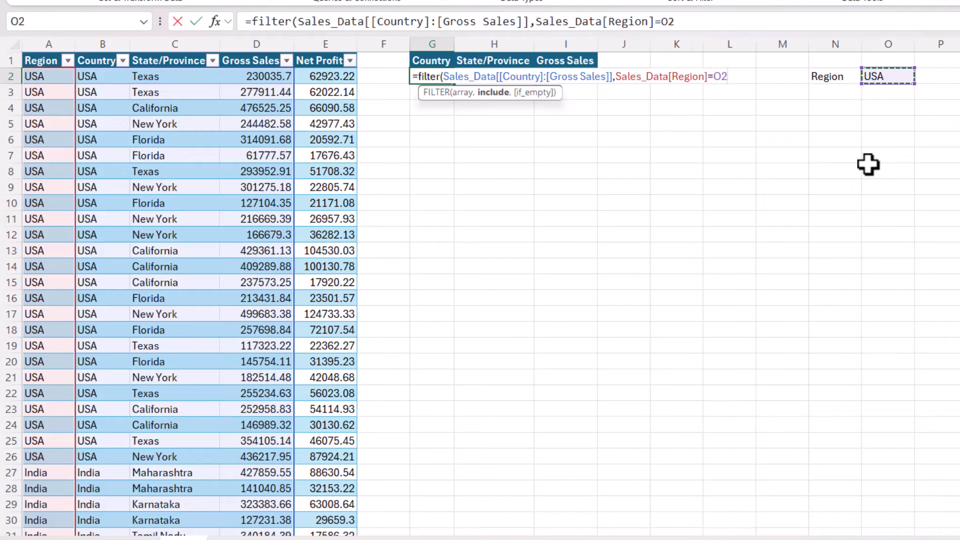
{"action": "key", "text": "Return"}
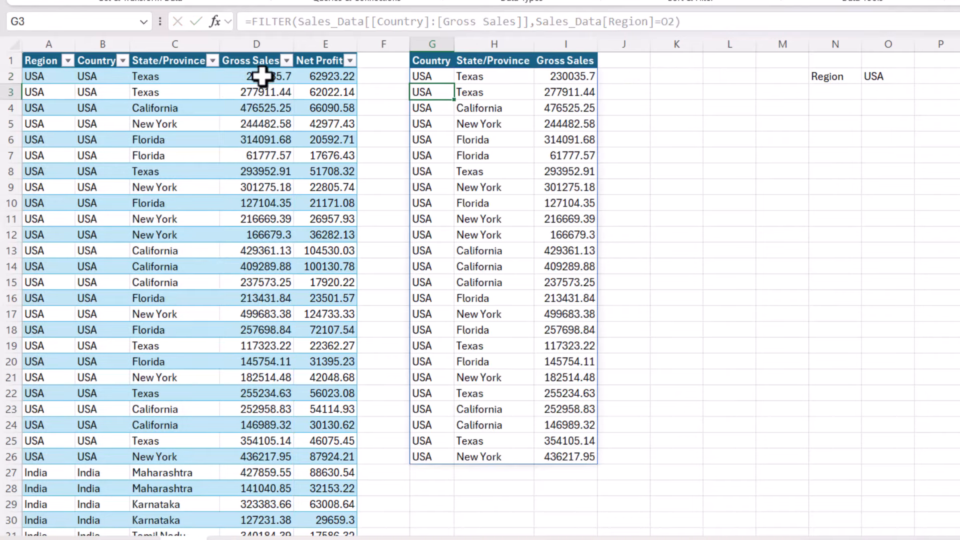
Step: Apply the dollar Accounting format to all Gross Sales and Net Profit values in the Sales_Data table
{"action": "left_click_drag", "start_coordinate": [263, 76], "coordinate": [313, 75]}
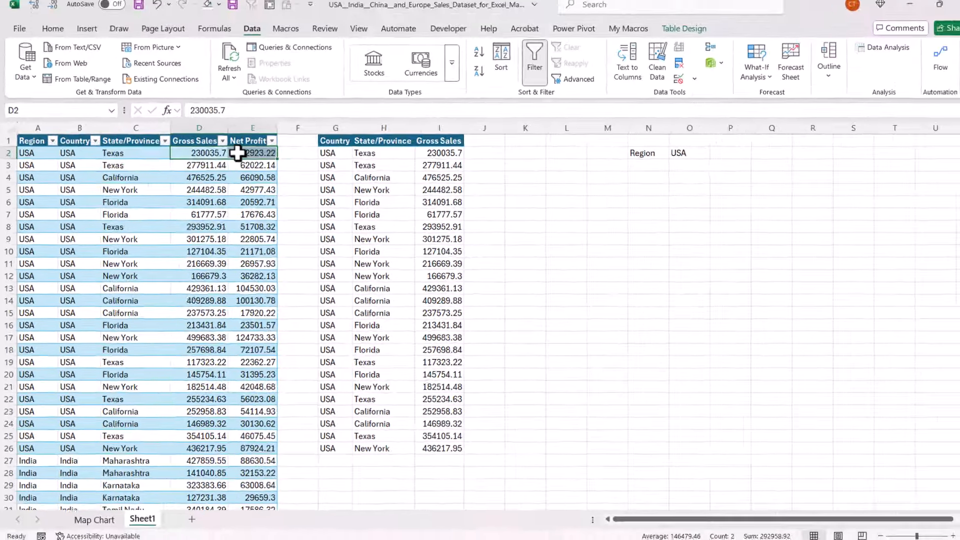
{"action": "key", "text": "ctrl+shift+Down"}
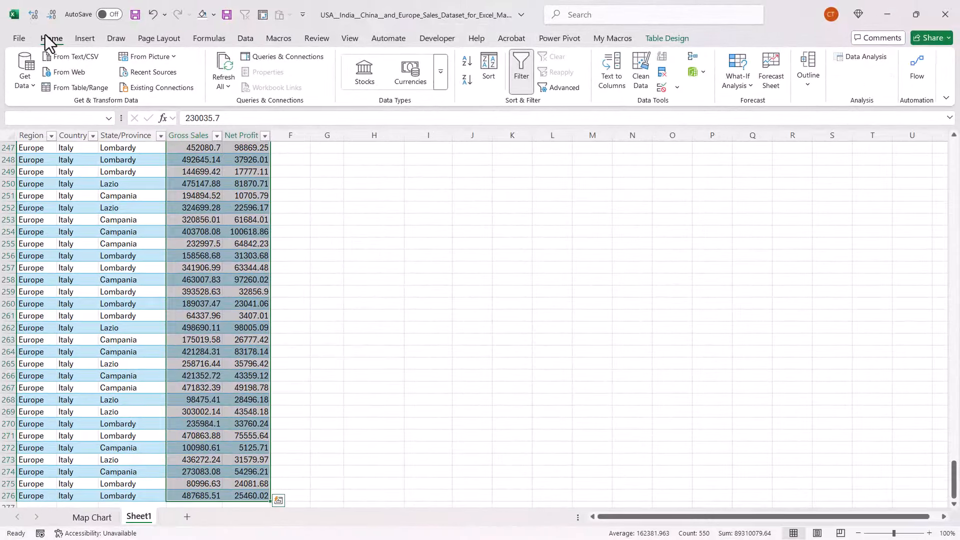
{"action": "left_click", "coordinate": [51, 38]}
{"action": "left_click", "coordinate": [363, 80]}
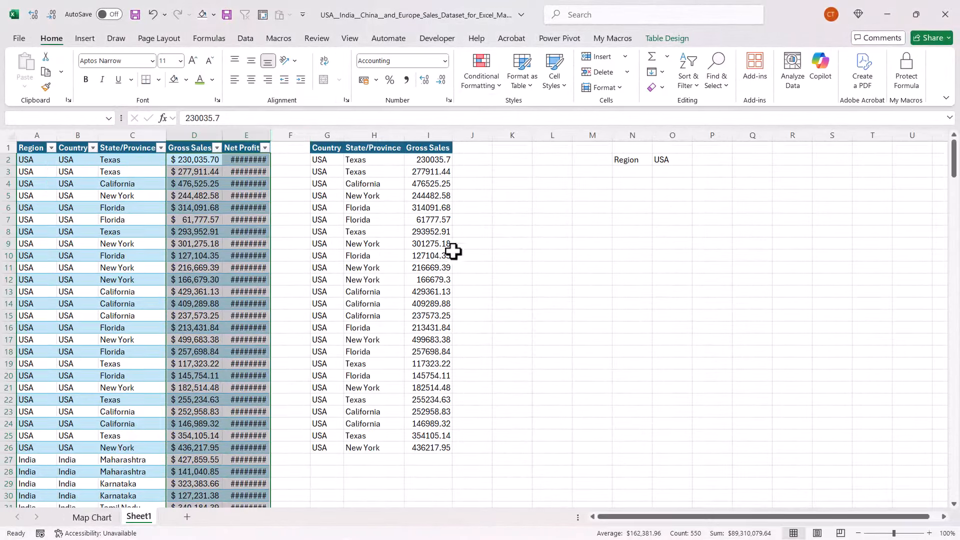
Step: Apply the dollar Accounting format to the filtered Gross Sales in column I
{"action": "left_click", "coordinate": [428, 151]}
{"action": "left_click", "coordinate": [433, 134]}
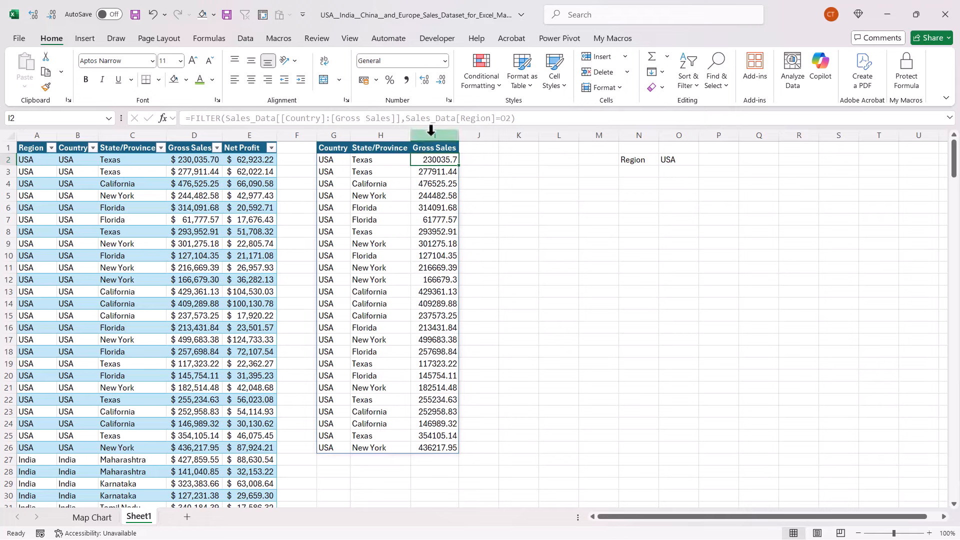
{"action": "left_click", "coordinate": [376, 80]}
{"action": "left_click", "coordinate": [385, 113]}
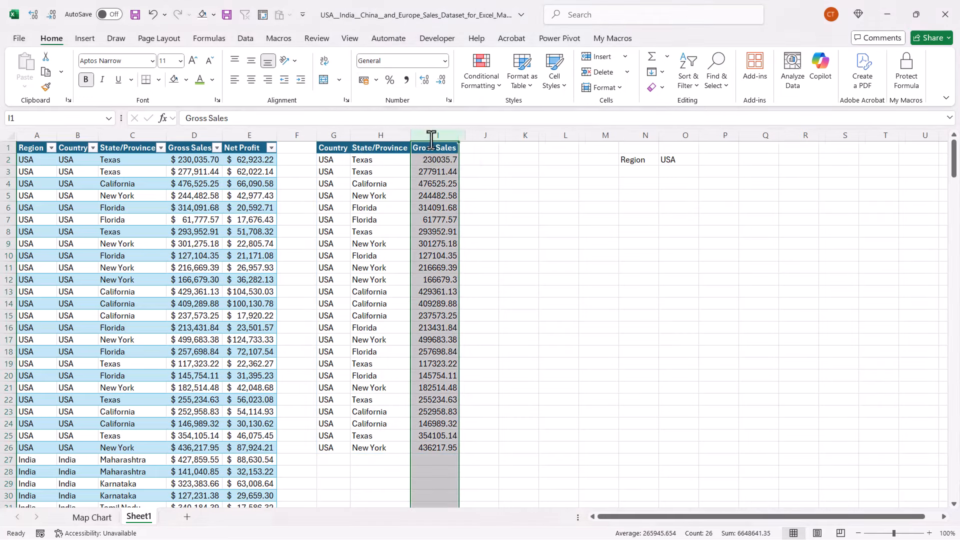
{"action": "left_click", "coordinate": [540, 206]}
{"action": "left_click", "coordinate": [605, 303]}
Step: Insert a Filled Map chart based on the filtered Country, State/Province and Gross Sales data
{"action": "left_click", "coordinate": [368, 189]}
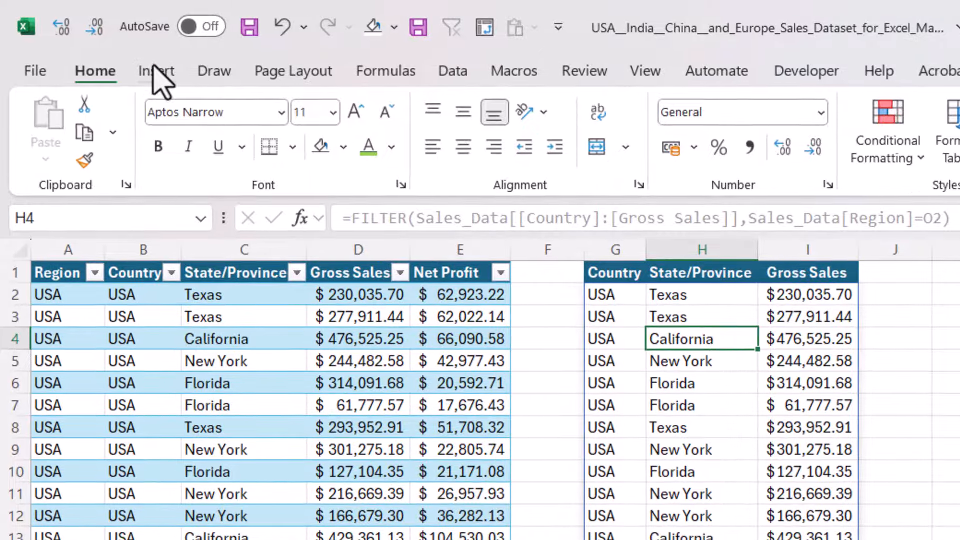
{"action": "left_click", "coordinate": [84, 39]}
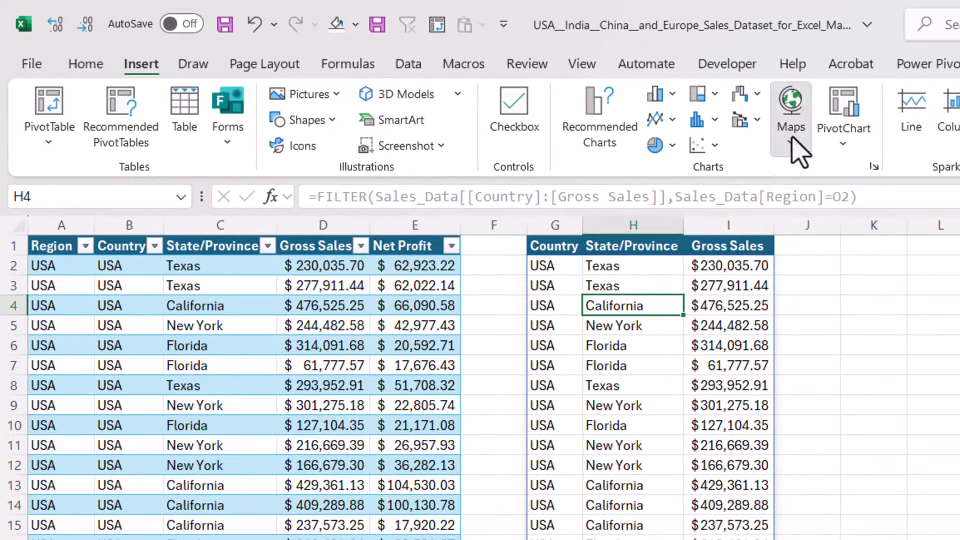
{"action": "left_click", "coordinate": [879, 155]}
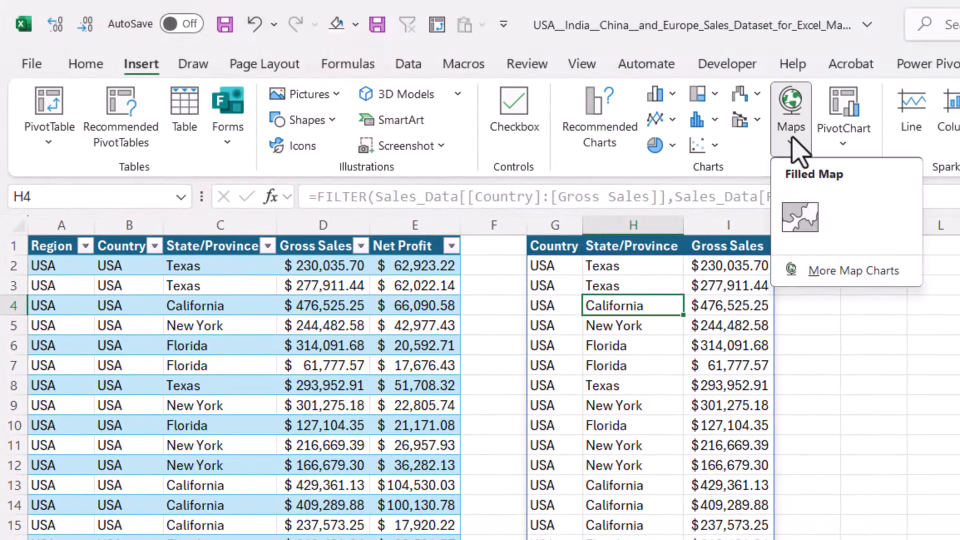
{"action": "left_click", "coordinate": [800, 217]}
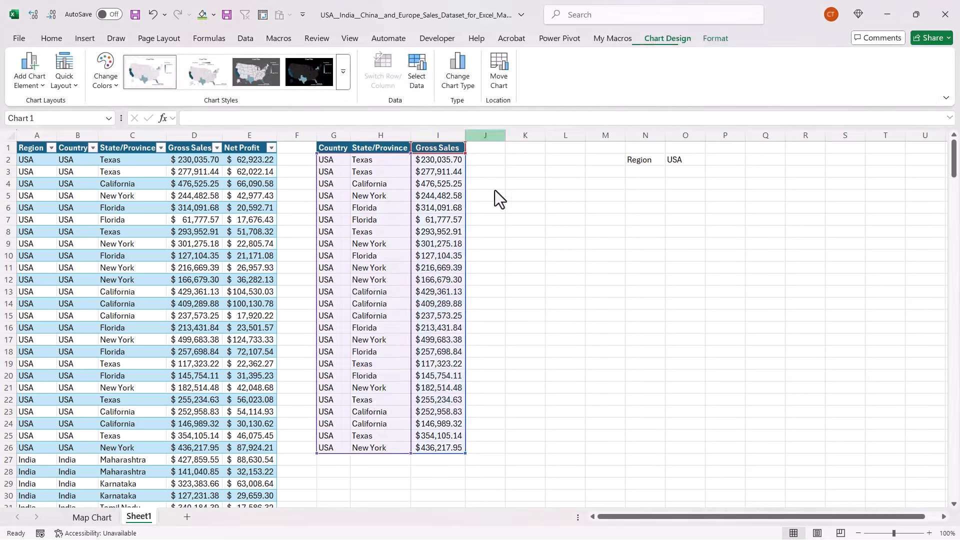
Step: Move the map chart beside the Region selection cell and enlarge it to cover about P2:AF29
{"action": "left_click_drag", "start_coordinate": [510, 242], "coordinate": [790, 177]}
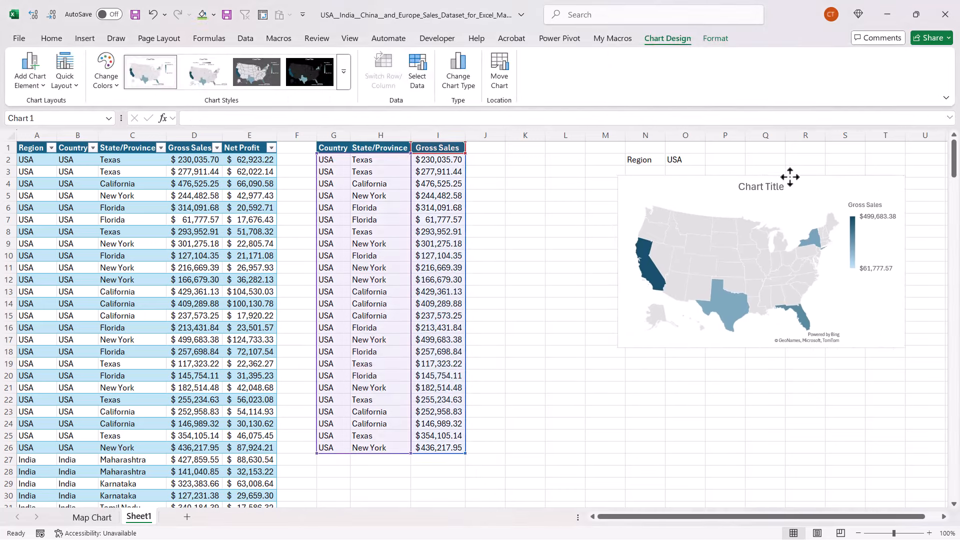
{"action": "scroll", "coordinate": [943, 517], "scroll_direction": "right", "scroll_amount": 6}
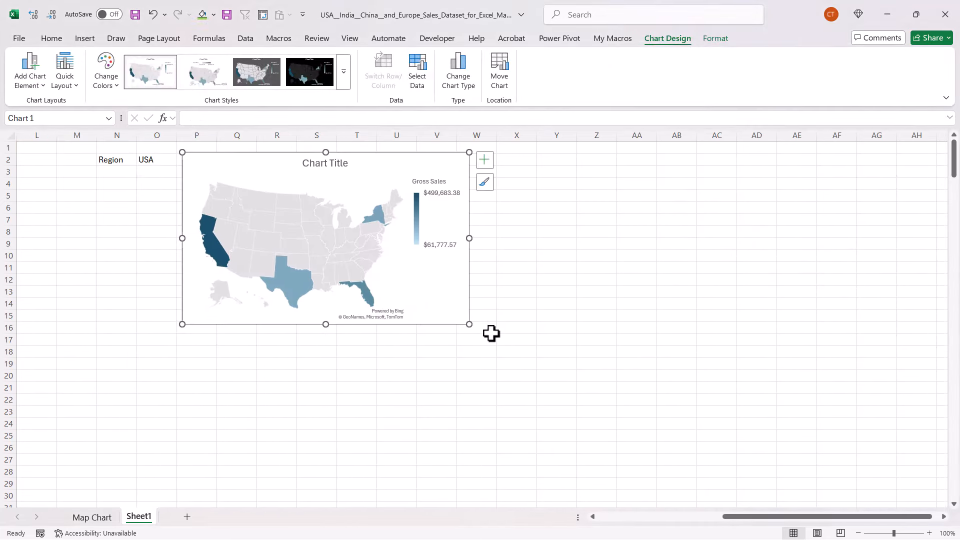
{"action": "left_click_drag", "start_coordinate": [469, 324], "coordinate": [841, 486]}
Step: Test the map by switching the region in O2 to China, India and Europe, and set it back to USA
{"action": "left_click", "coordinate": [155, 159]}
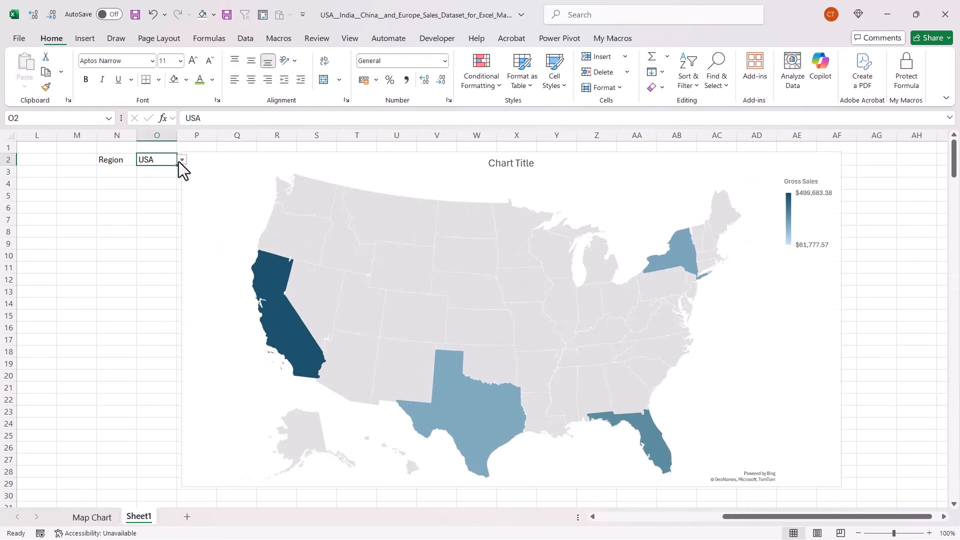
{"action": "left_click", "coordinate": [182, 160]}
{"action": "left_click", "coordinate": [159, 182]}
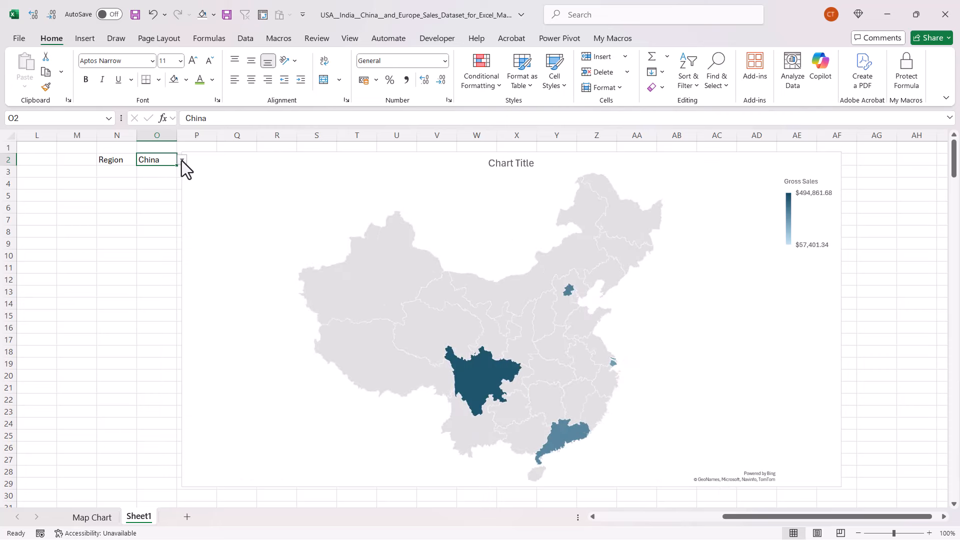
{"action": "left_click", "coordinate": [182, 160]}
{"action": "left_click", "coordinate": [156, 194]}
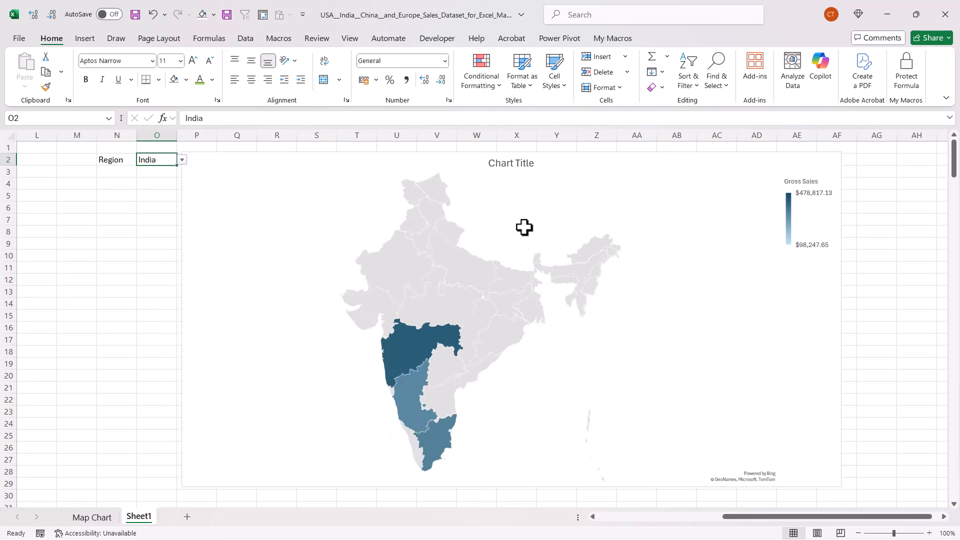
{"action": "left_click", "coordinate": [182, 159]}
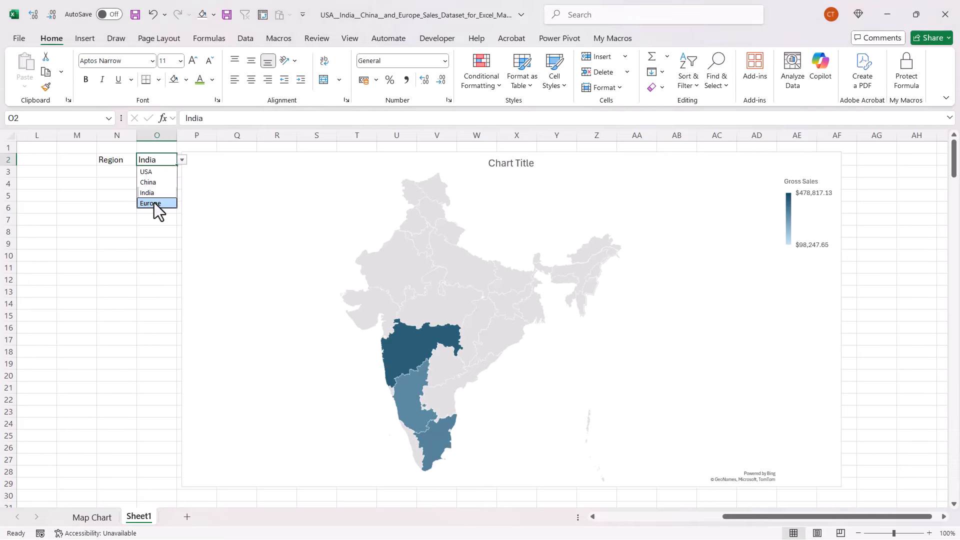
{"action": "left_click", "coordinate": [155, 204]}
{"action": "left_click", "coordinate": [182, 160]}
{"action": "left_click", "coordinate": [161, 173]}
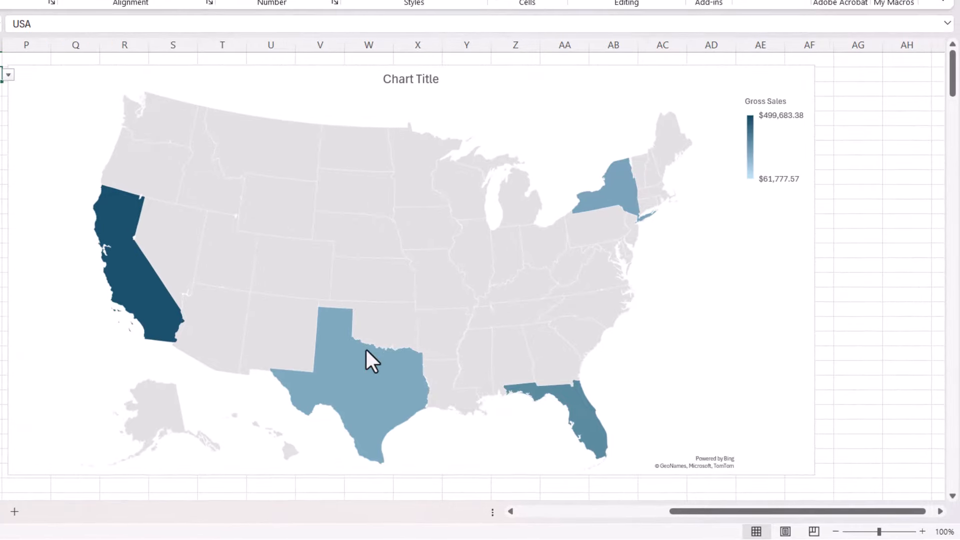
Step: Open the formatting options of the map's data series and set its map labels to Best fit only
{"action": "double_click", "coordinate": [377, 389]}
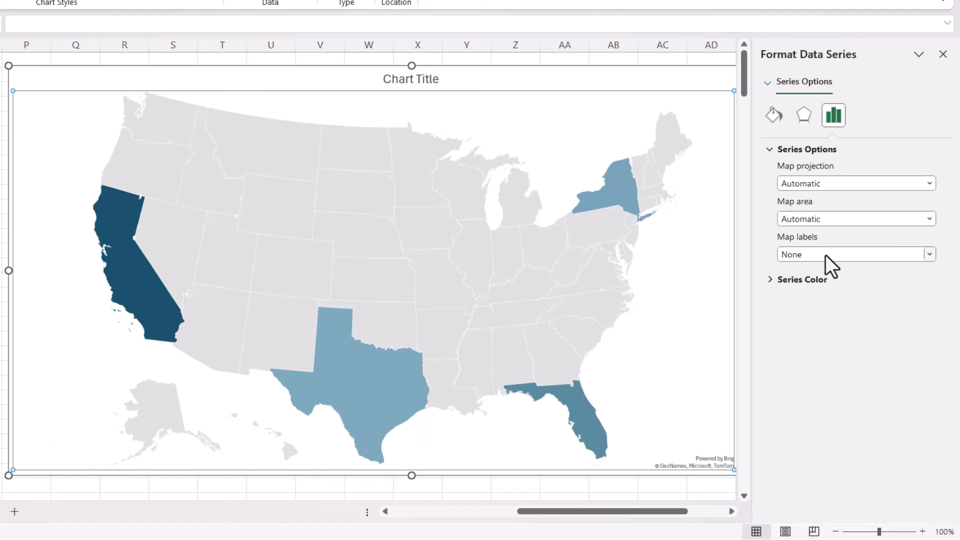
{"action": "left_click", "coordinate": [929, 255]}
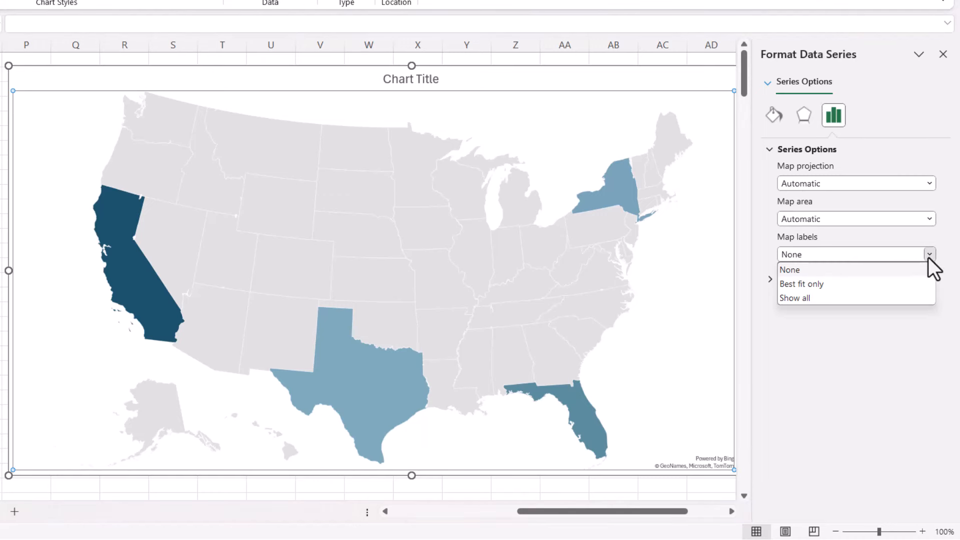
{"action": "left_click", "coordinate": [798, 285]}
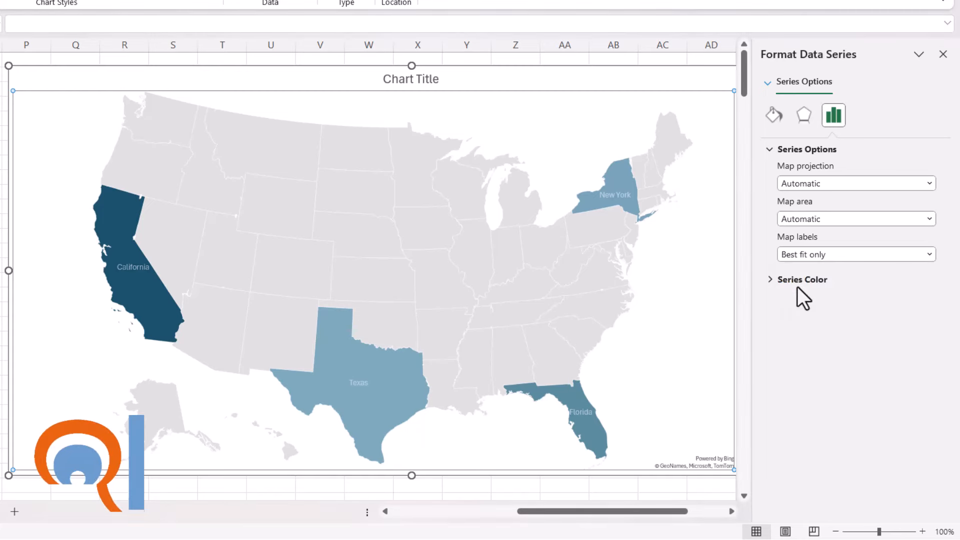
{"action": "left_click", "coordinate": [328, 233]}
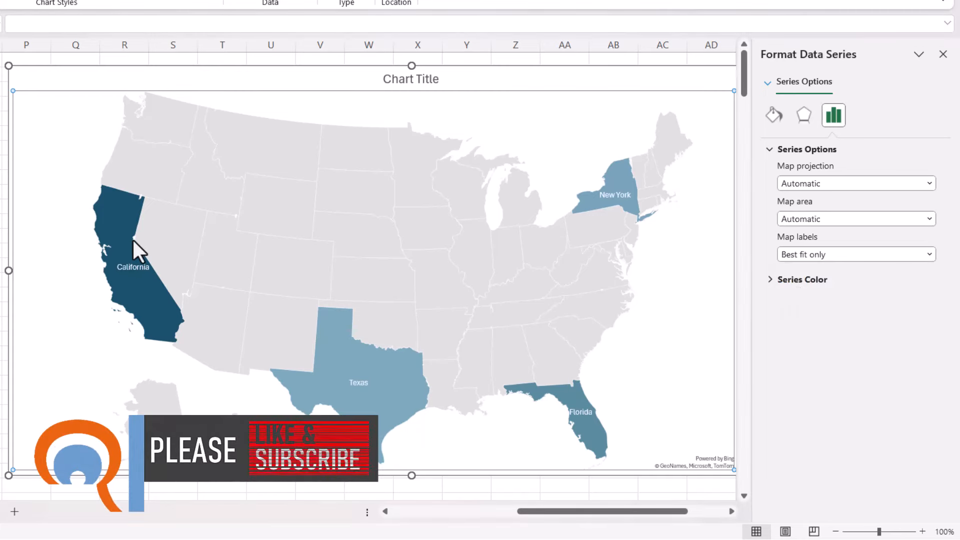
Step: Try the map areas Only regions with data, Country/Region, Multiple countries/regions and World, and return the setting to Automatic
{"action": "left_click", "coordinate": [930, 219]}
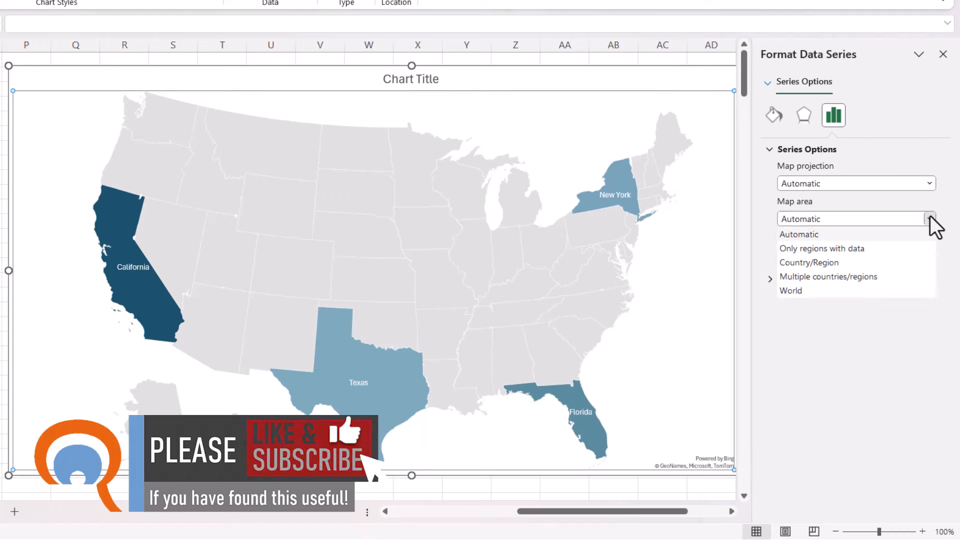
{"action": "left_click", "coordinate": [806, 251]}
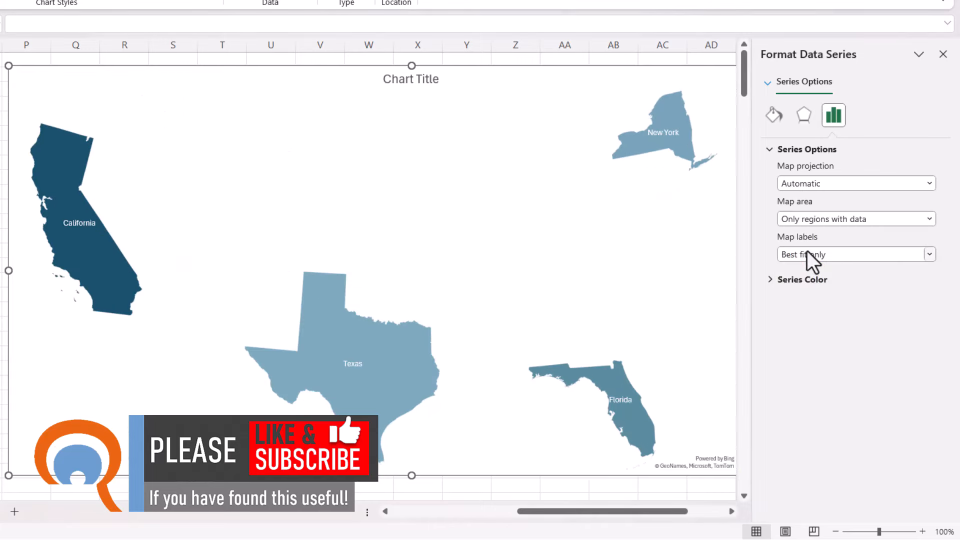
{"action": "left_click", "coordinate": [929, 219]}
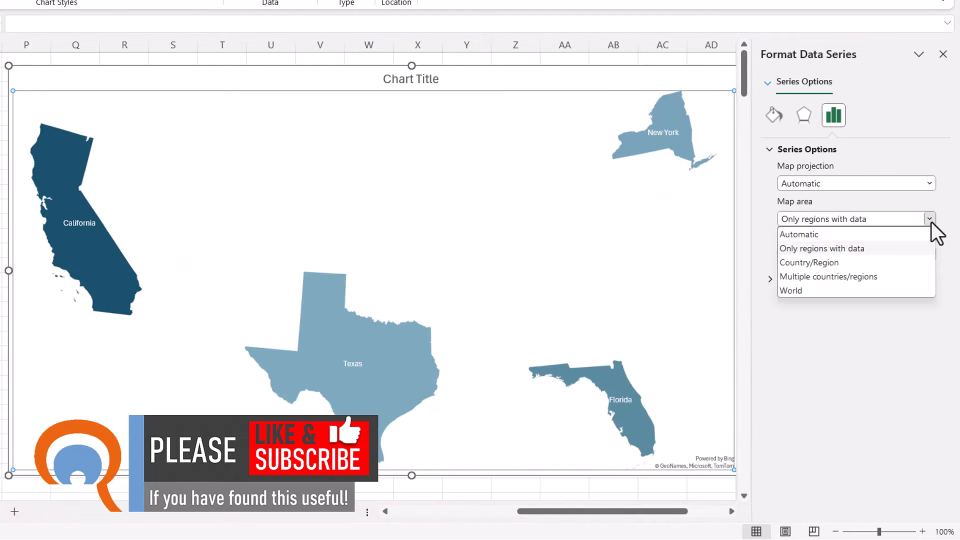
{"action": "left_click", "coordinate": [829, 262]}
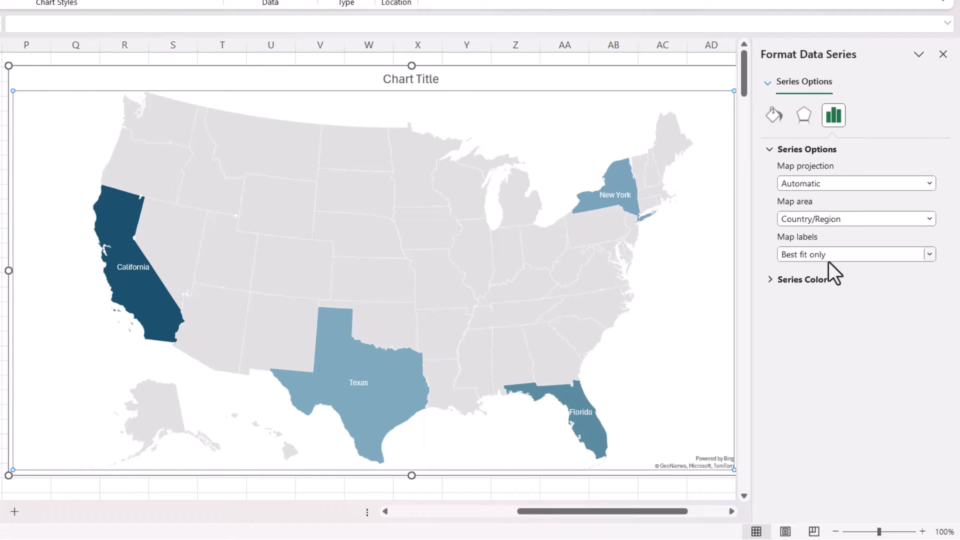
{"action": "left_click", "coordinate": [931, 220]}
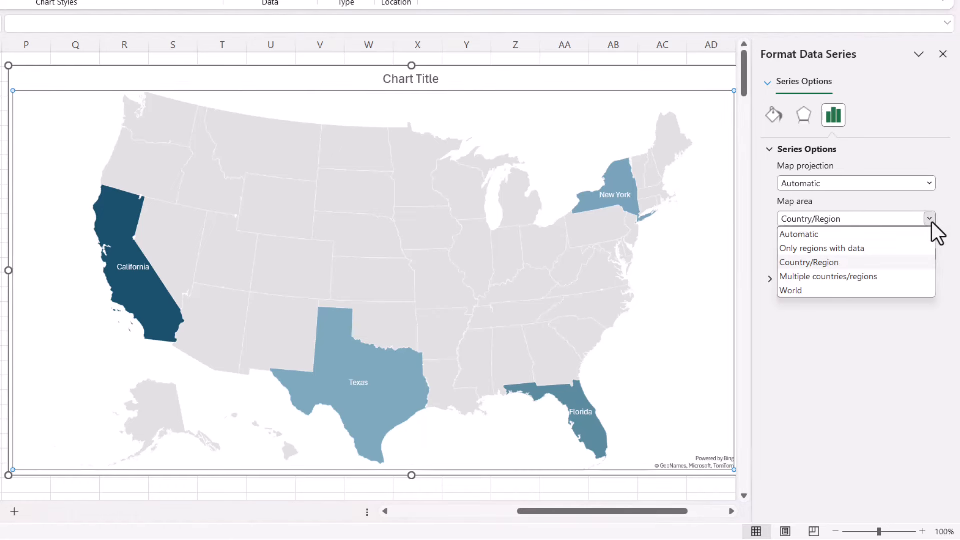
{"action": "left_click", "coordinate": [846, 277]}
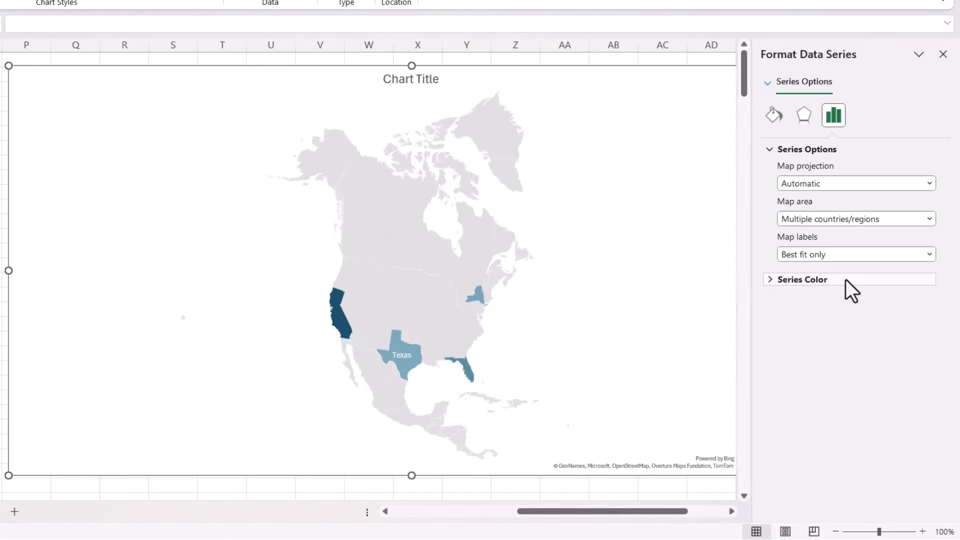
{"action": "left_click", "coordinate": [850, 218]}
{"action": "left_click", "coordinate": [807, 287]}
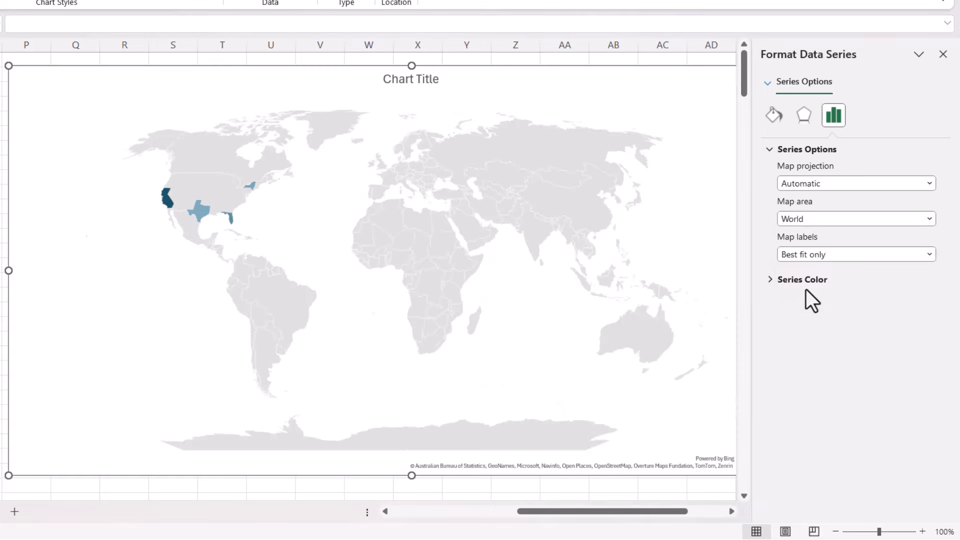
{"action": "left_click", "coordinate": [929, 219]}
{"action": "key", "text": "Escape"}
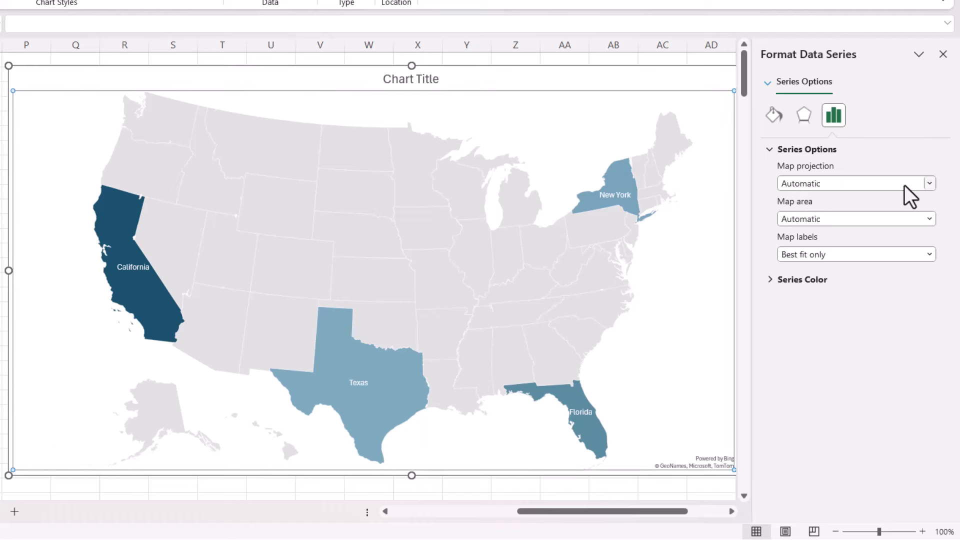
Step: Try the Mercator and Miller map projections, and return the projection to Automatic
{"action": "left_click", "coordinate": [930, 184]}
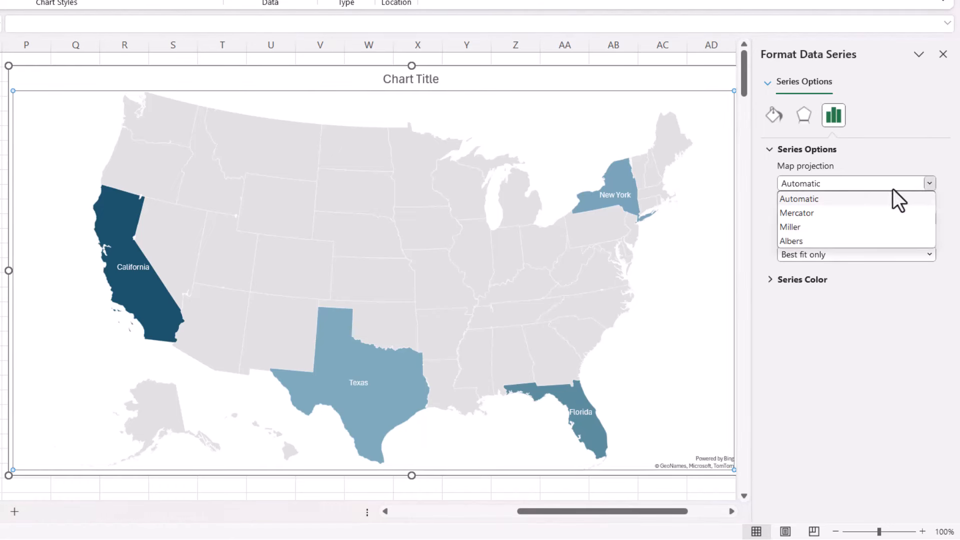
{"action": "left_click", "coordinate": [802, 213]}
{"action": "left_click", "coordinate": [930, 184]}
{"action": "left_click", "coordinate": [853, 226]}
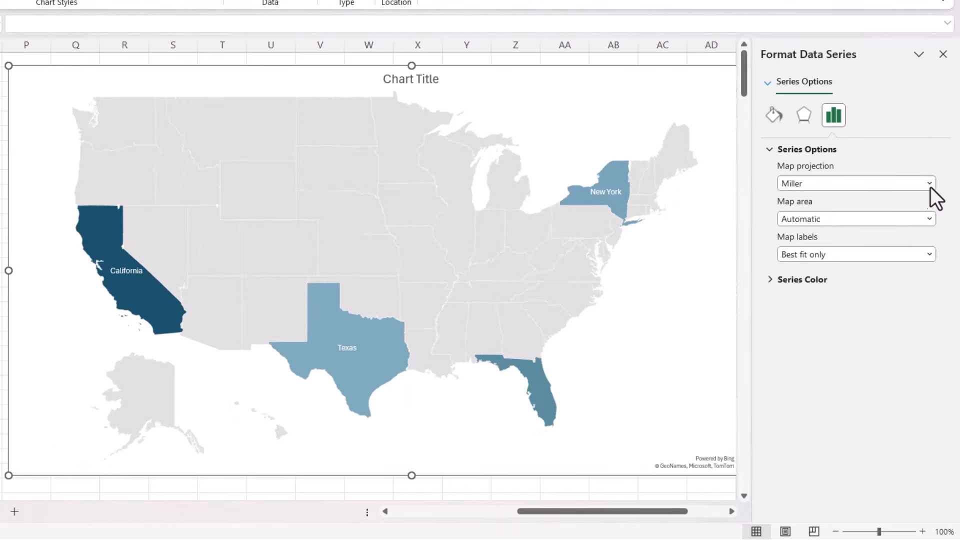
{"action": "left_click", "coordinate": [931, 184]}
{"action": "left_click", "coordinate": [847, 198]}
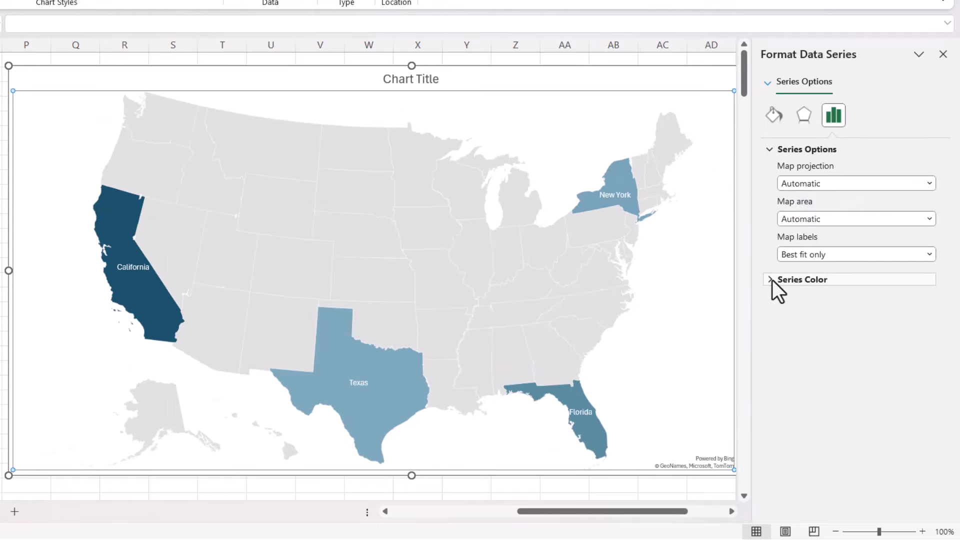
Step: Set the series colour scale to dark green for the maximum and the lightest theme green for the minimum
{"action": "left_click", "coordinate": [772, 280]}
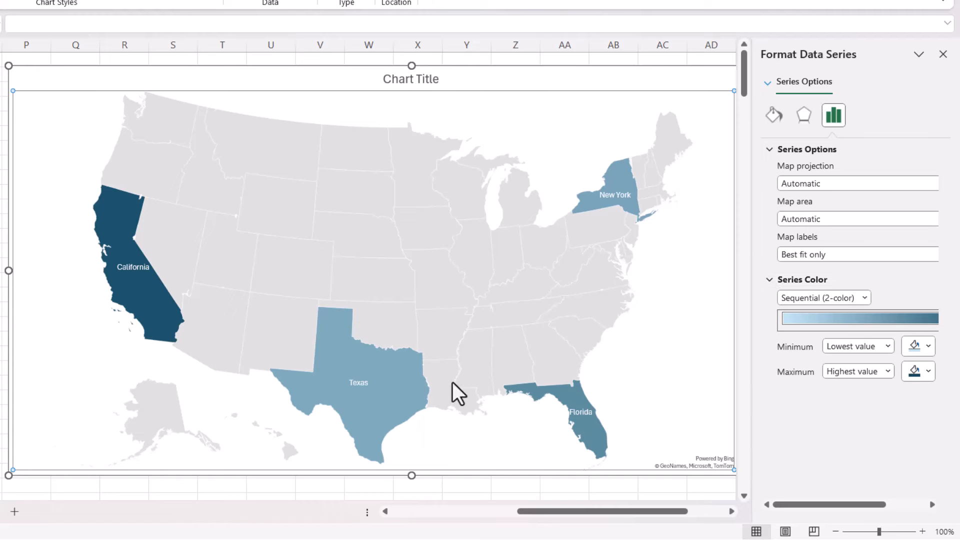
{"action": "left_click", "coordinate": [931, 373]}
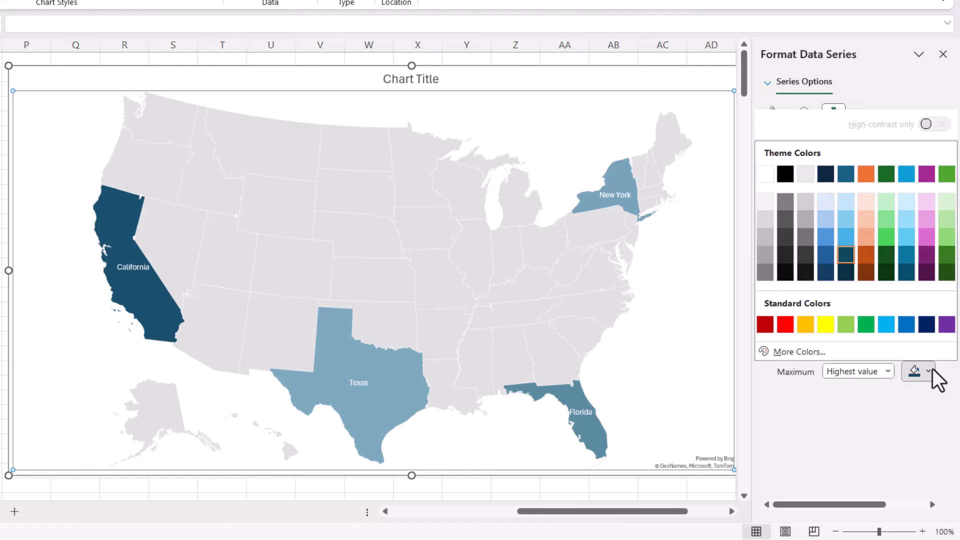
{"action": "left_click", "coordinate": [945, 254]}
{"action": "left_click", "coordinate": [928, 347]}
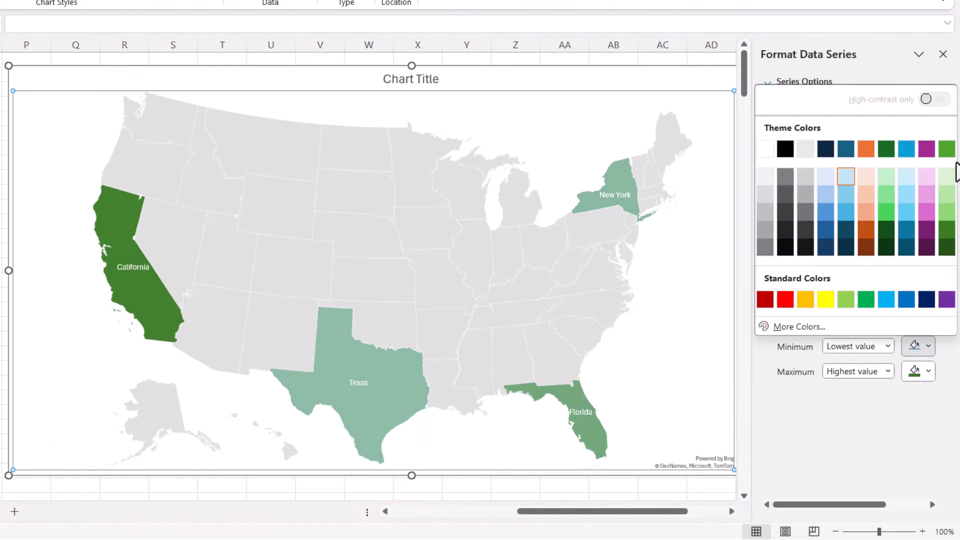
{"action": "left_click", "coordinate": [946, 181]}
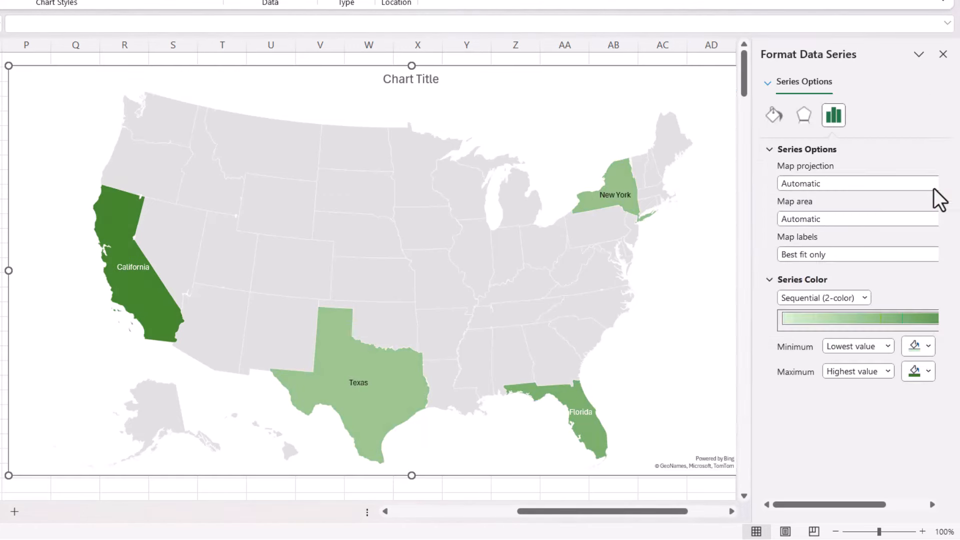
Step: Replace the map chart's title text with "Gross Sales"
{"action": "left_click", "coordinate": [395, 83]}
{"action": "left_click_drag", "start_coordinate": [384, 79], "coordinate": [446, 79]}
{"action": "type", "text": "Gross"}
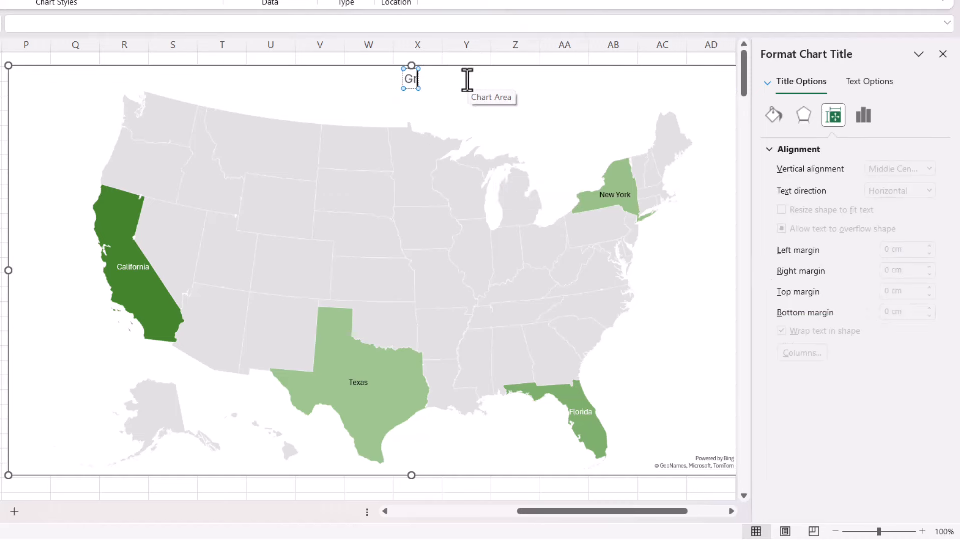
{"action": "type", "text": " Sales"}
Step: Colour the chart title's text dark green
{"action": "left_click", "coordinate": [397, 91]}
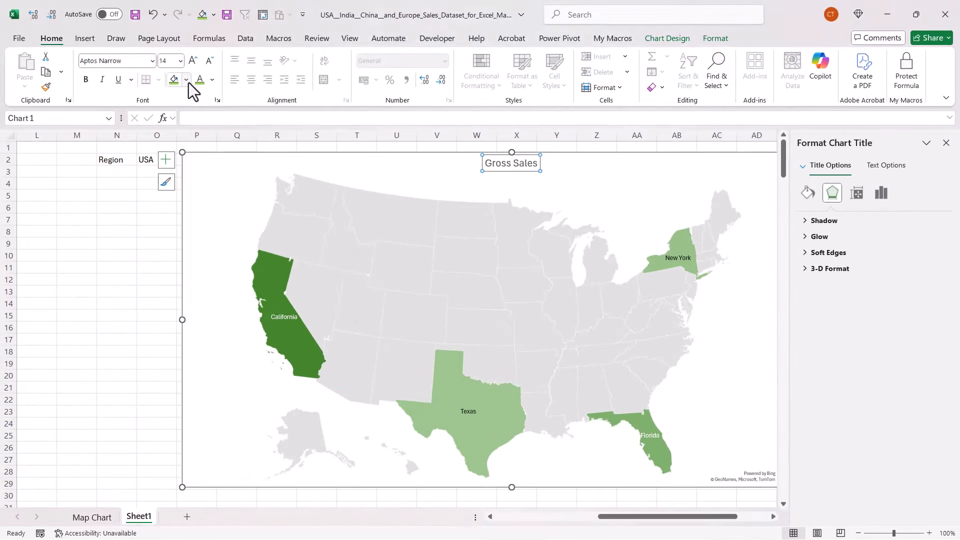
{"action": "left_click", "coordinate": [213, 79]}
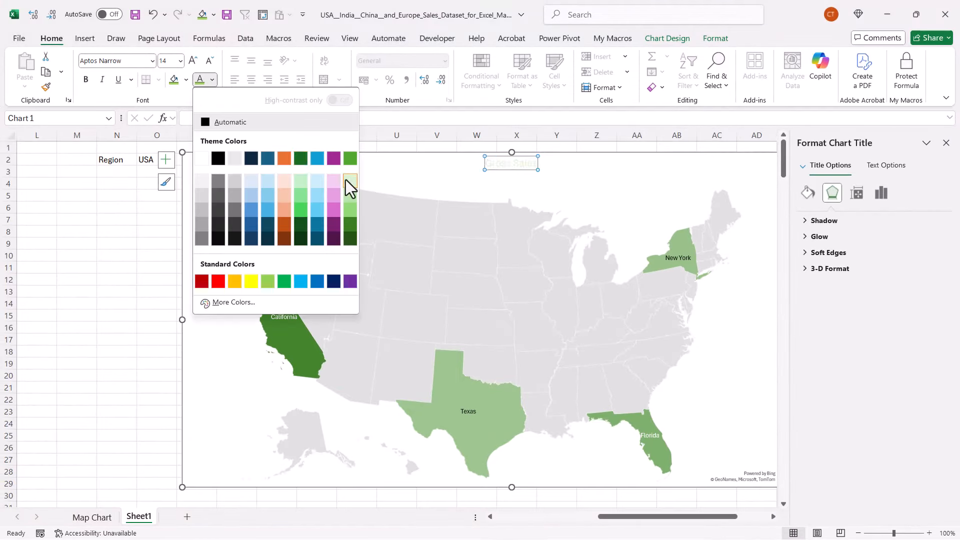
{"action": "left_click", "coordinate": [350, 181]}
{"action": "left_click", "coordinate": [133, 195]}
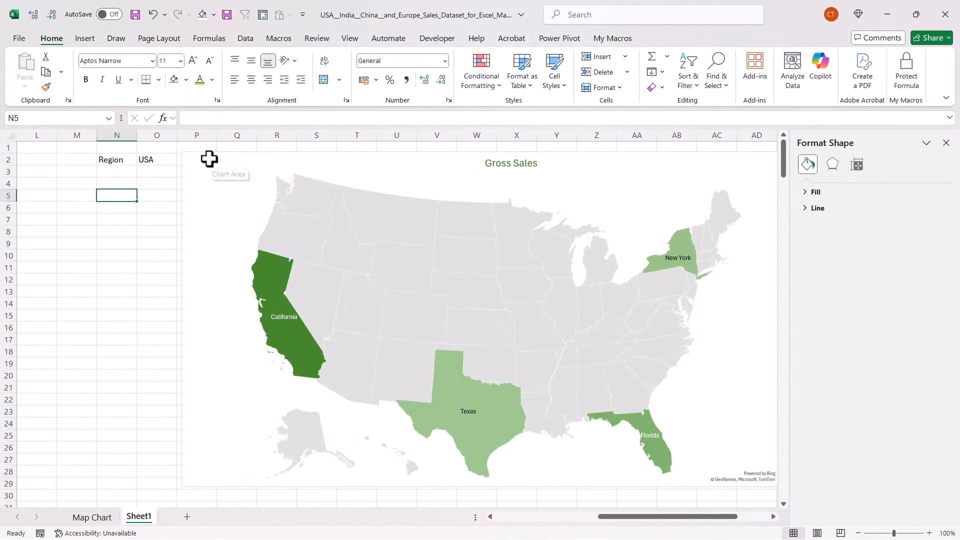
Step: Remove the outline around the Gross Sales map chart's area
{"action": "left_click", "coordinate": [209, 159]}
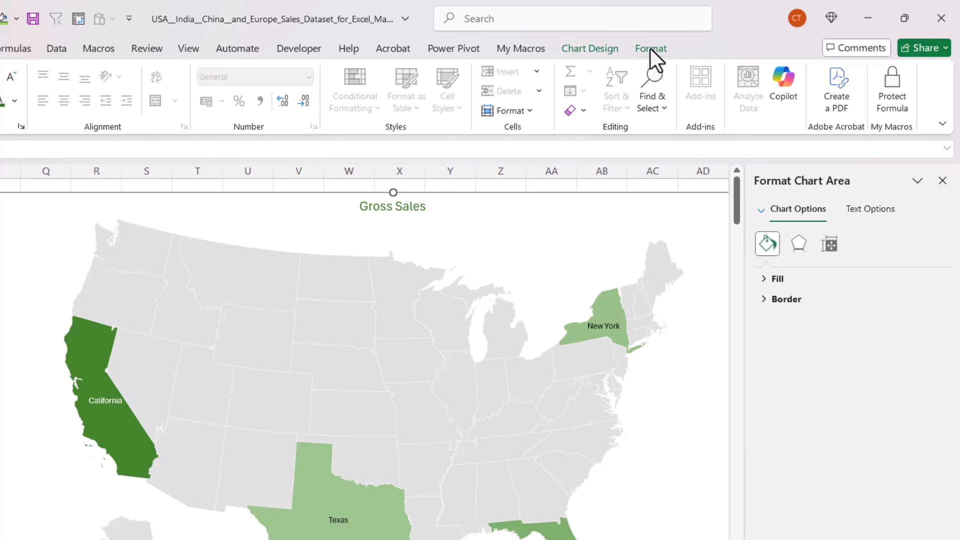
{"action": "left_click", "coordinate": [650, 48]}
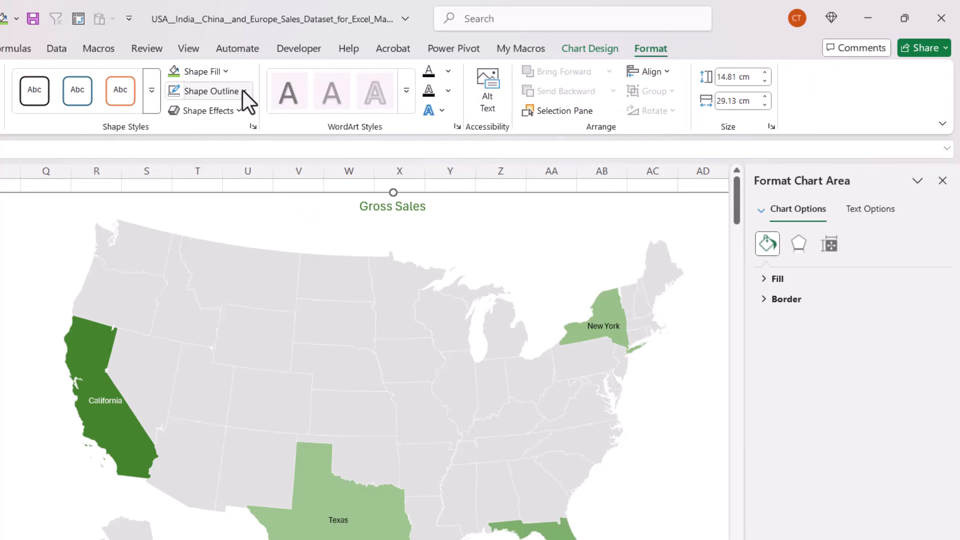
{"action": "left_click", "coordinate": [242, 91]}
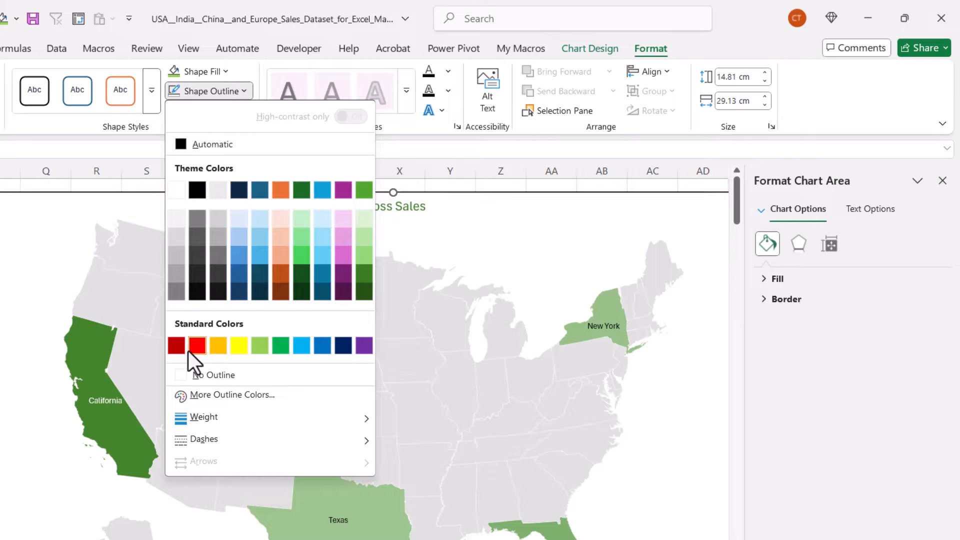
{"action": "left_click", "coordinate": [199, 375]}
Step: Hide the worksheet's gridlines
{"action": "left_click", "coordinate": [0, 307]}
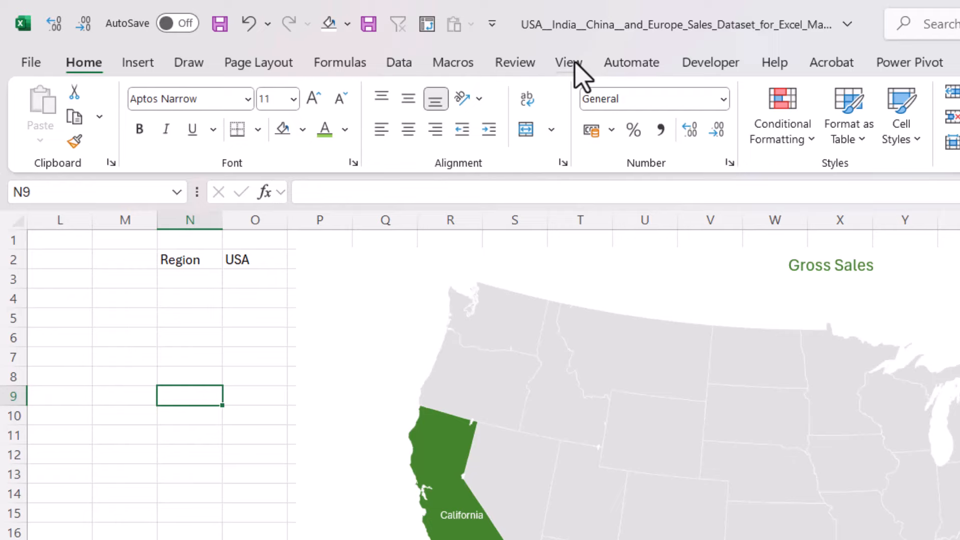
{"action": "left_click", "coordinate": [359, 42]}
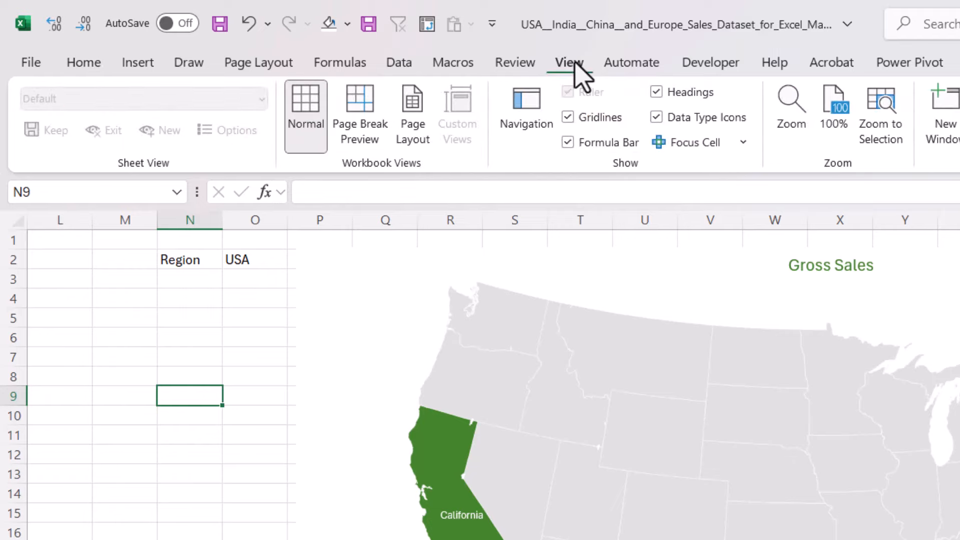
{"action": "left_click", "coordinate": [568, 118]}
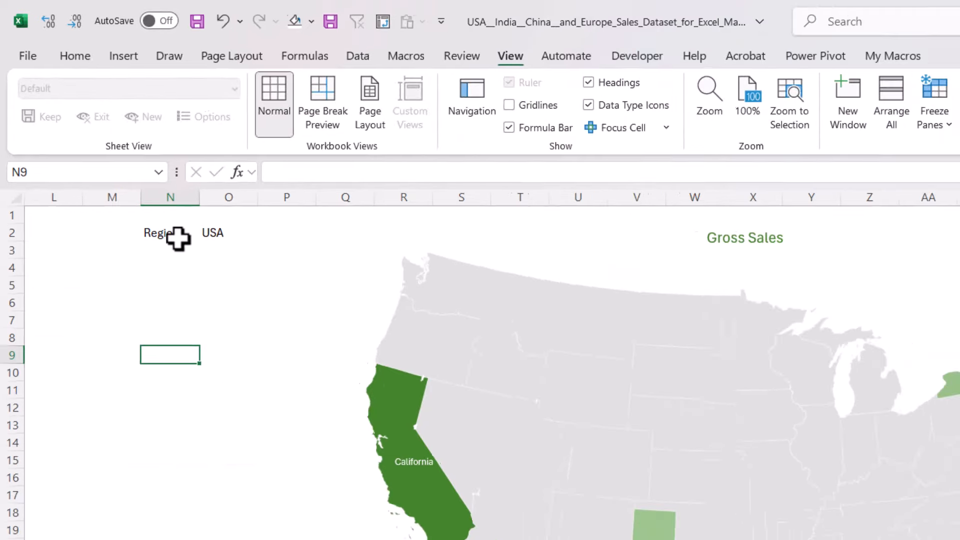
Step: Format the Region label and its selection cell in N2:O2 with dark green text at font size 12, and close the formatting pane
{"action": "left_click_drag", "start_coordinate": [200, 264], "coordinate": [269, 258]}
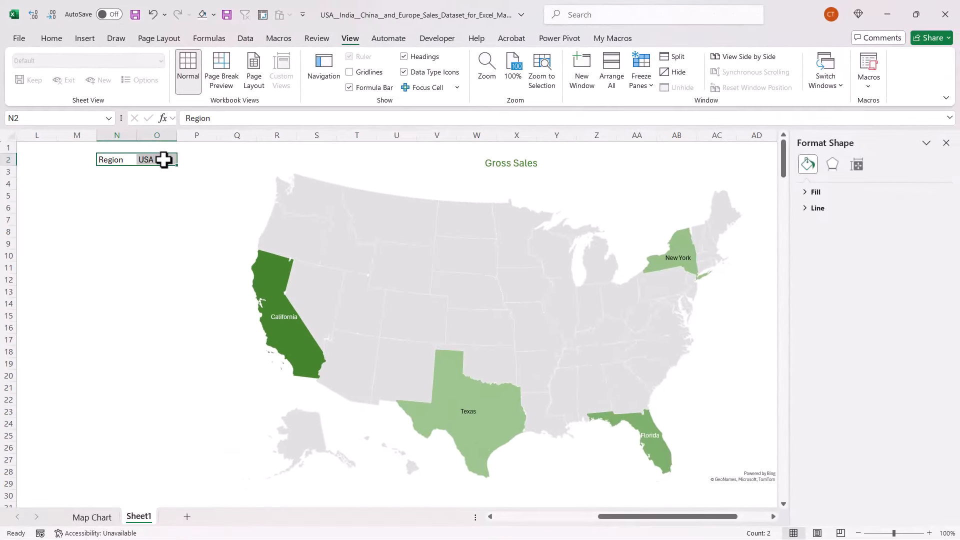
{"action": "left_click", "coordinate": [56, 40]}
{"action": "left_click", "coordinate": [212, 80]}
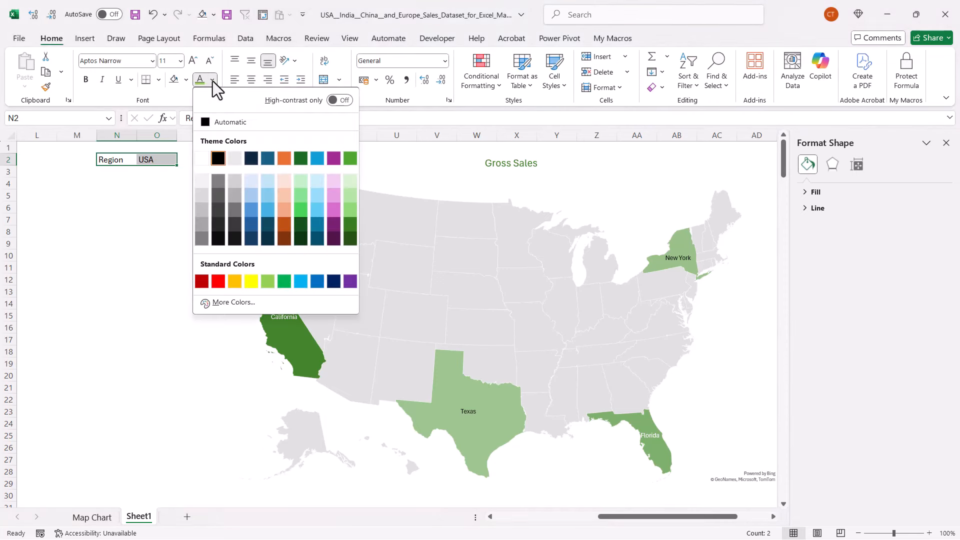
{"action": "left_click", "coordinate": [350, 224]}
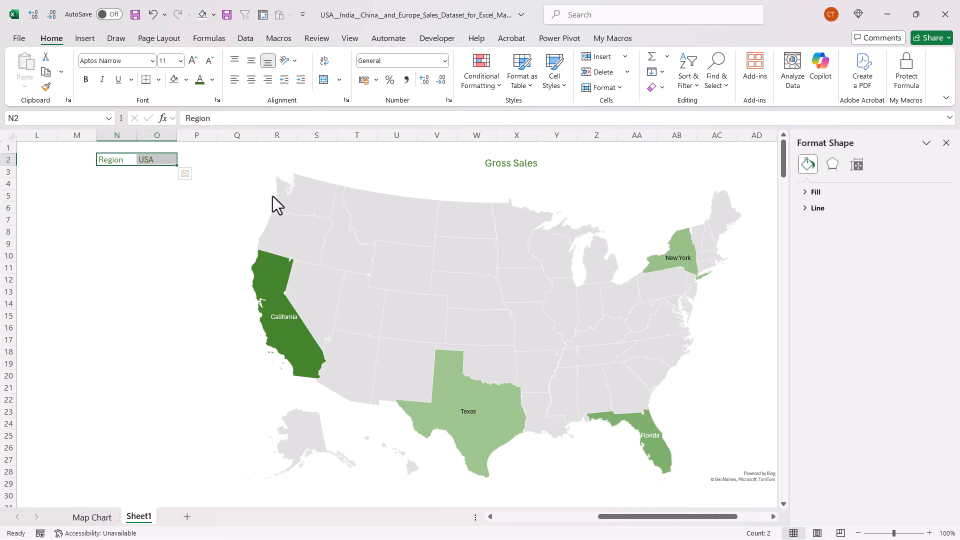
{"action": "left_click", "coordinate": [193, 61]}
{"action": "left_click", "coordinate": [157, 196]}
{"action": "left_click", "coordinate": [946, 143]}
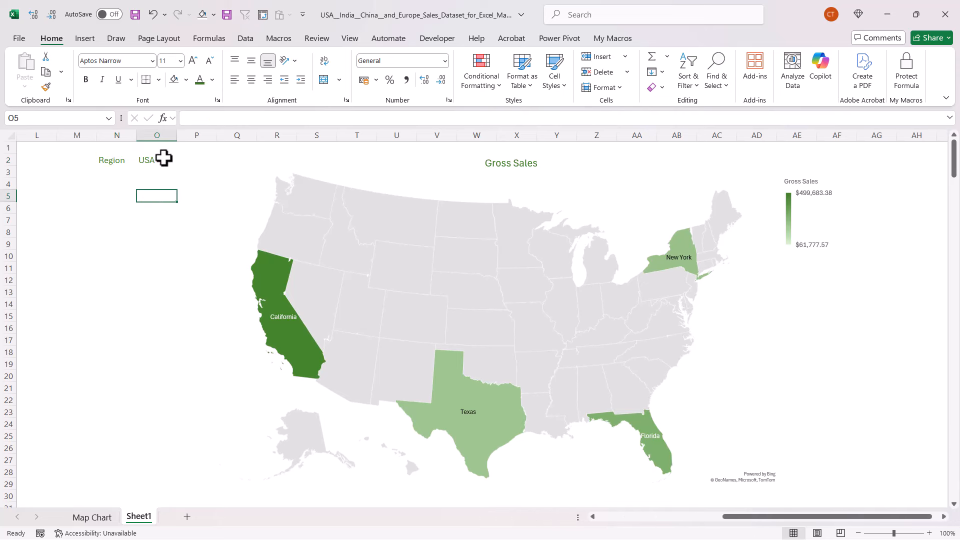
Step: Choose China as the region in cell O2 to switch the map chart to that region
{"action": "left_click", "coordinate": [159, 160]}
{"action": "left_click", "coordinate": [182, 160]}
{"action": "left_click", "coordinate": [157, 183]}
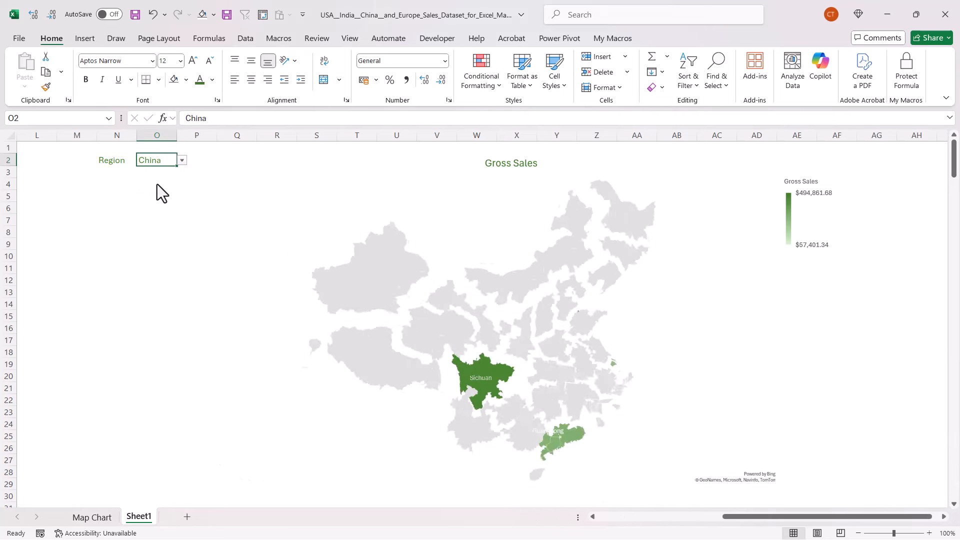